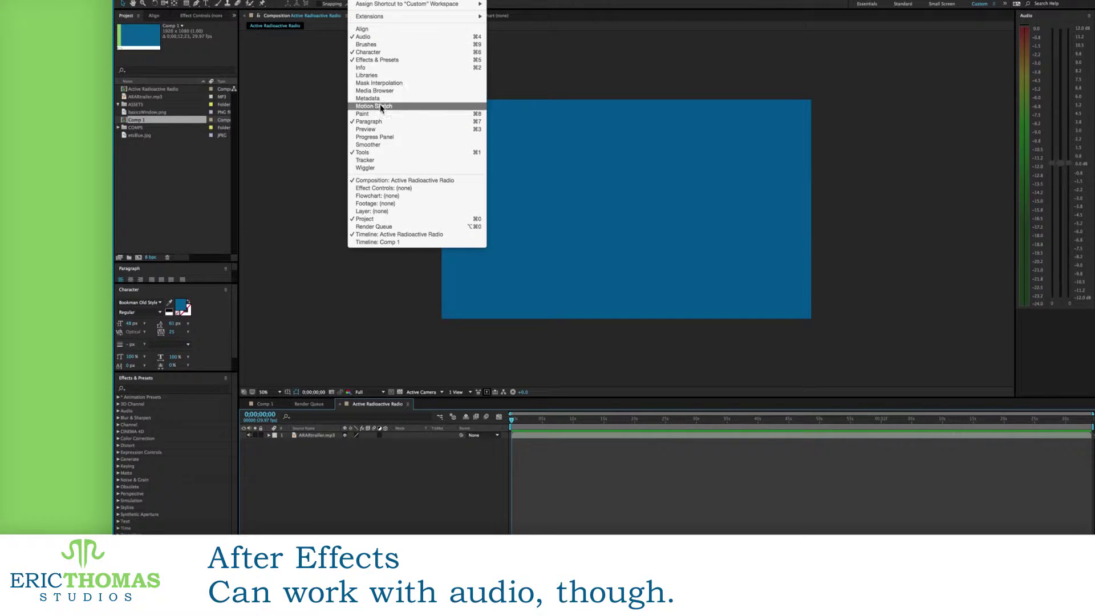
Show the Preview panel and play a preview of the Active Radioactive Radio composition.
click(381, 128)
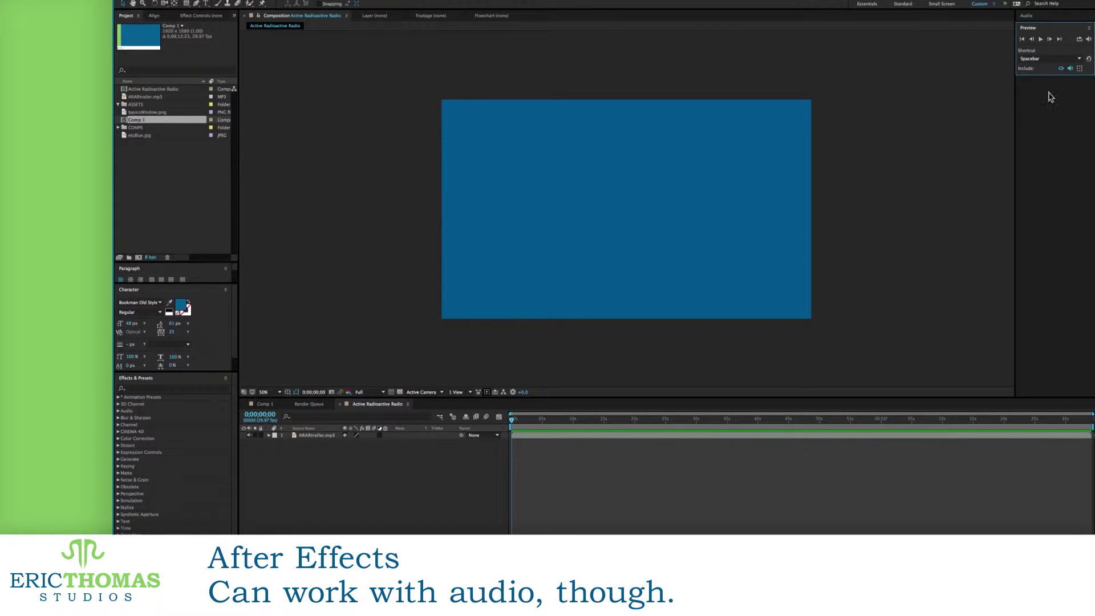
click(1039, 59)
click(1038, 66)
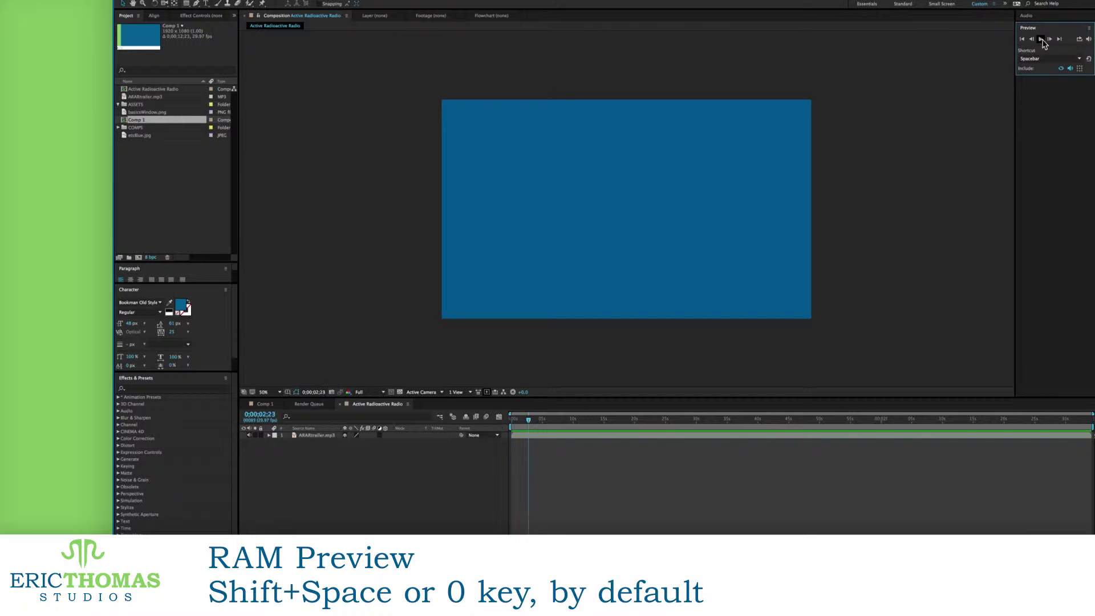
click(1088, 28)
mouse_move(1075, 63)
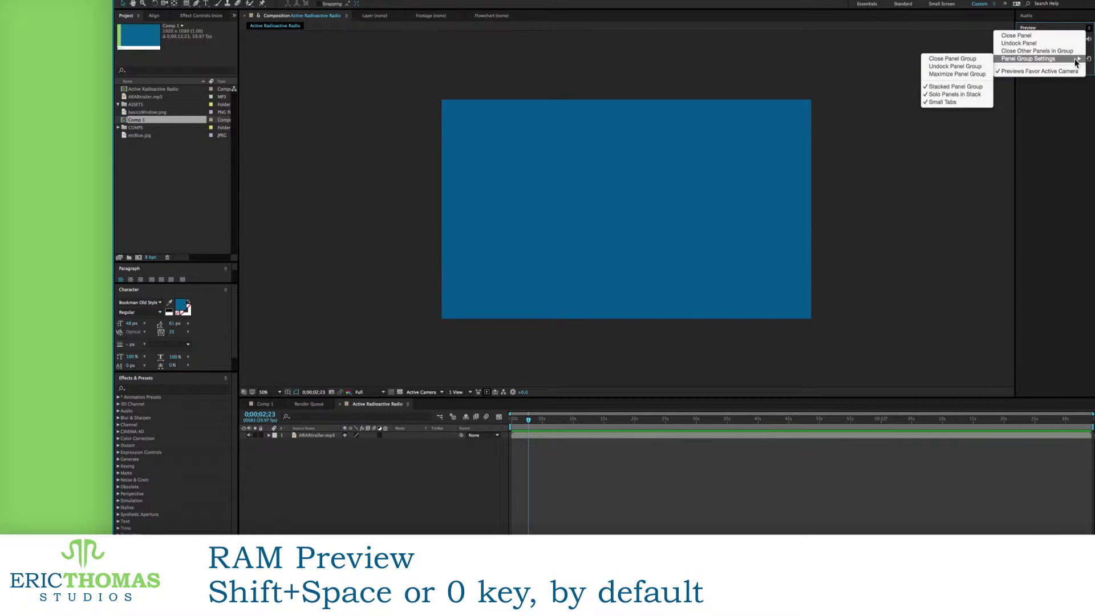
click(1067, 108)
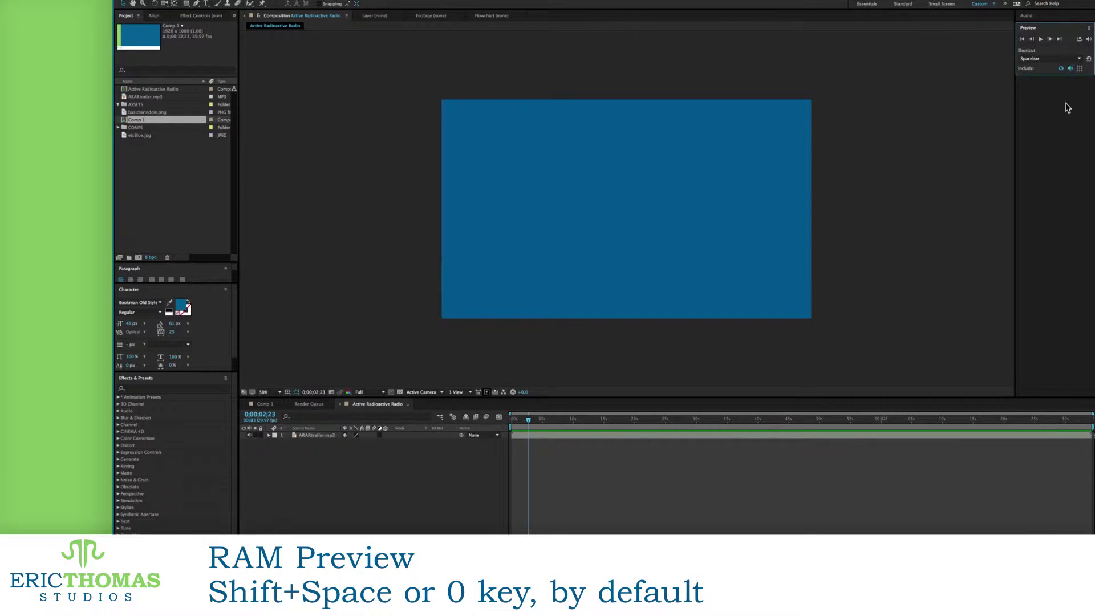
key(space)
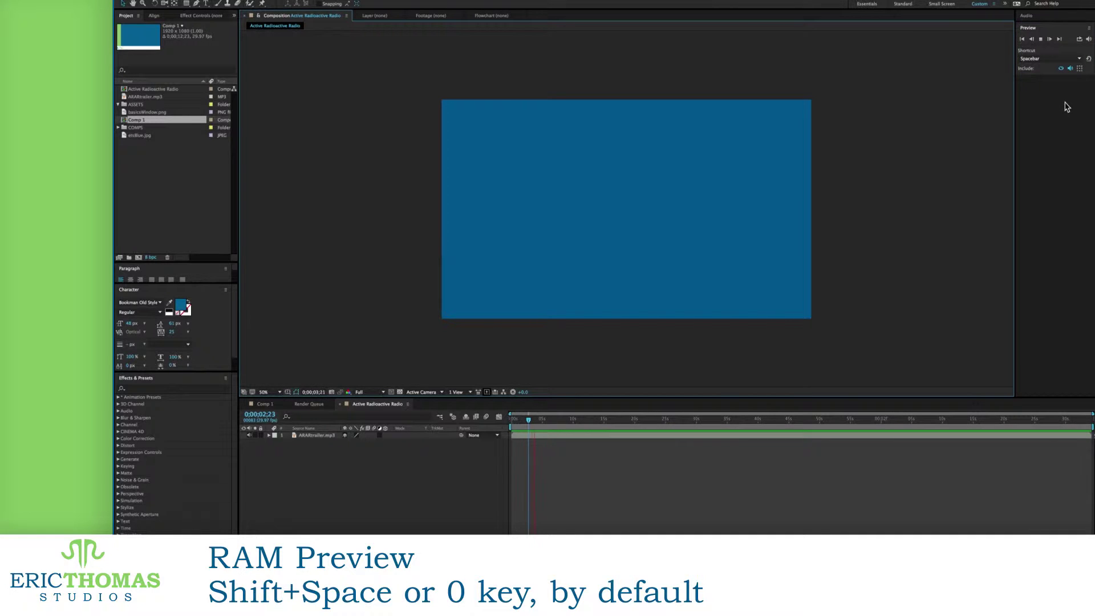
key(space)
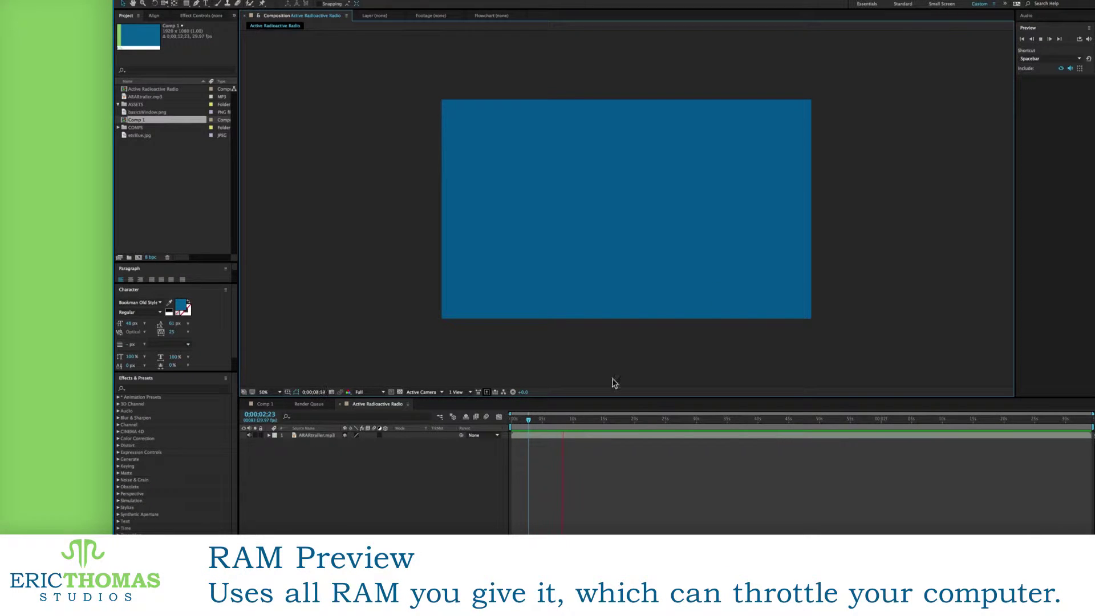
Bring up the Audio panel, play the composition from the start and add markers along the timeline during playback.
click(1025, 17)
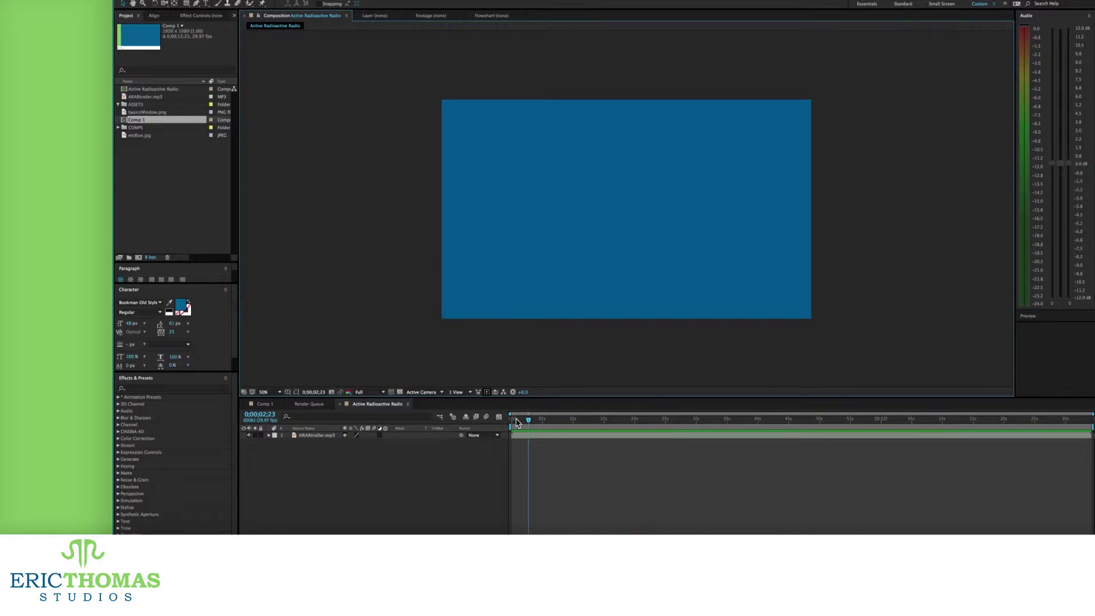
click(510, 420)
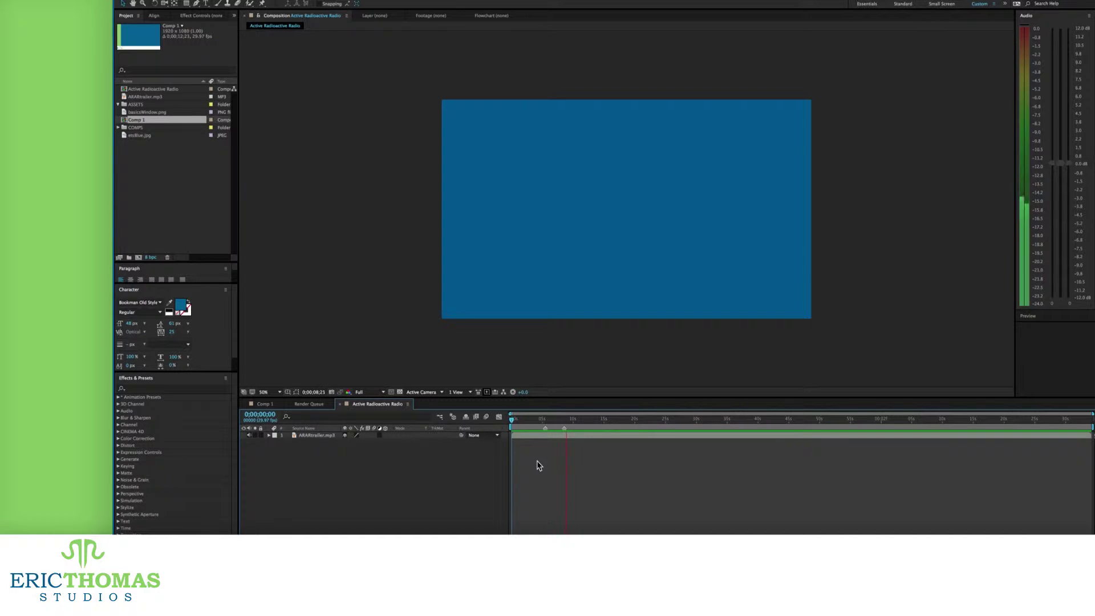
key(ctrl+8)
key(ctrl+8)
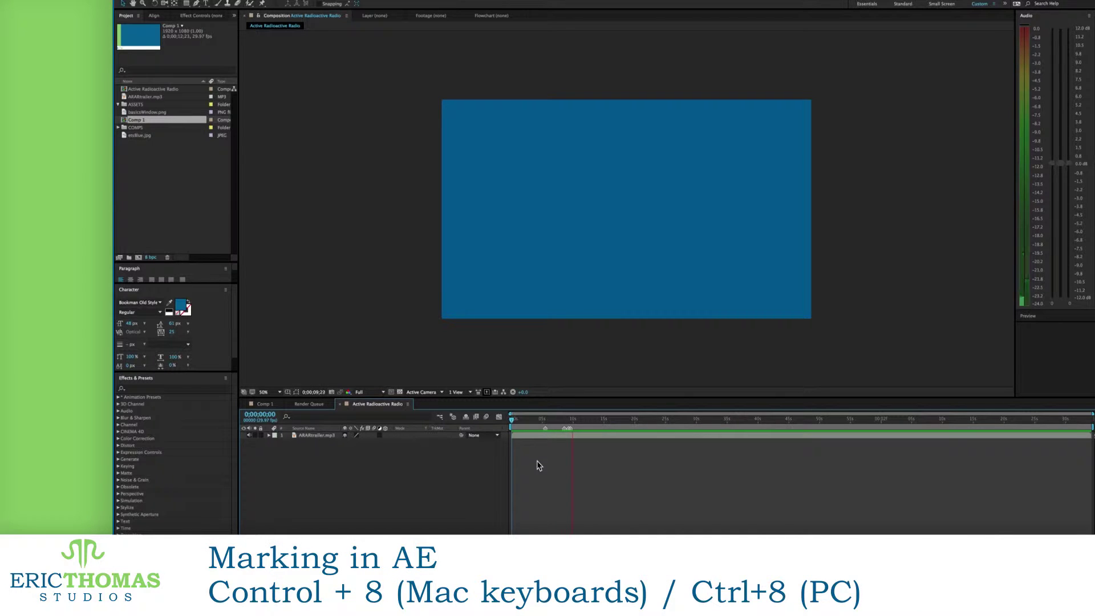
key(ctrl+8)
key(ctrl+8)
key(ctrl+8)
key(ctrl+8)
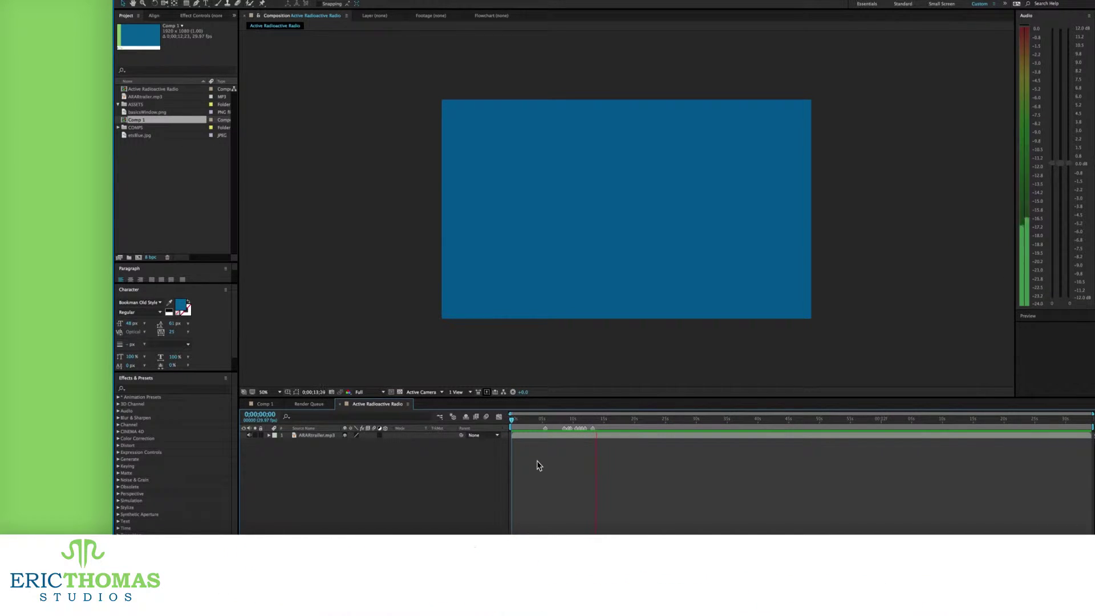
key(ctrl+8)
key(KP_Multiply)
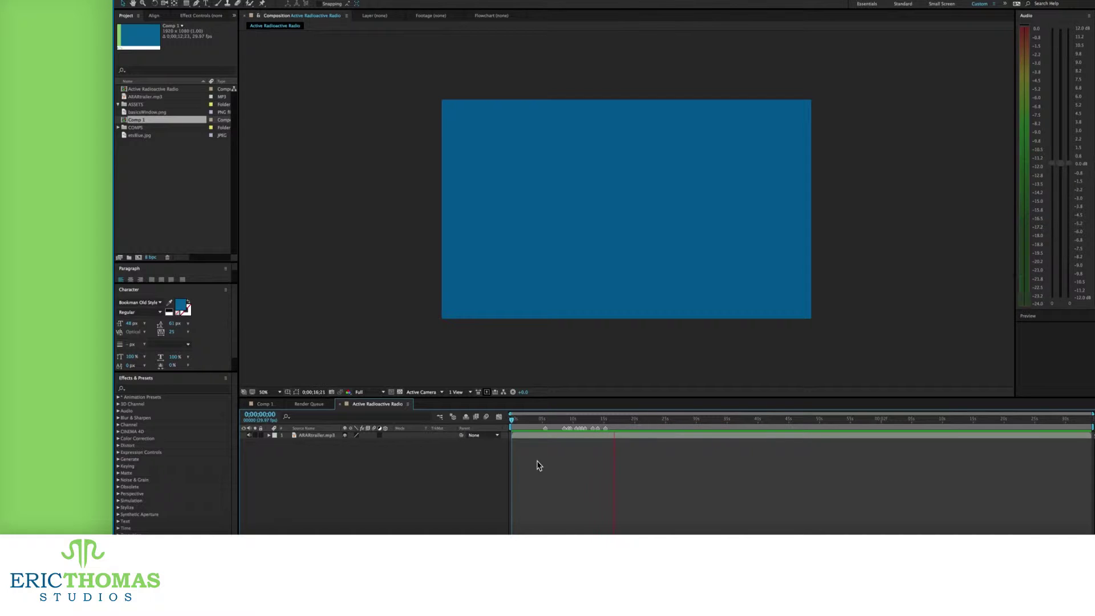
key(space)
Delete all markers from the composition.
right_click(570, 428)
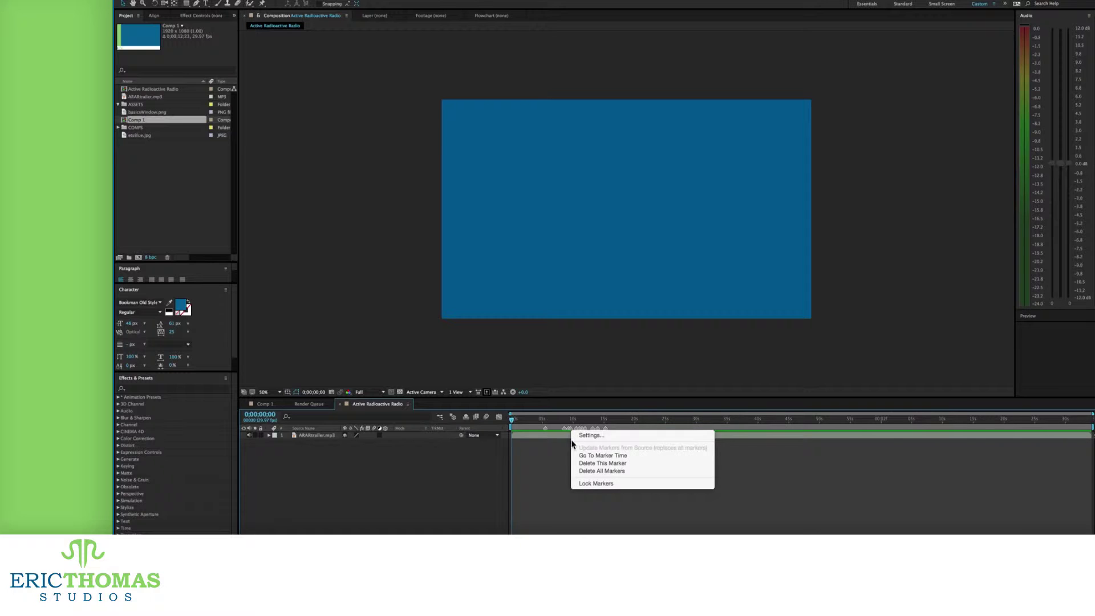
click(574, 471)
Reveal the Audio Levels and Waveform of the ARARtrailer.mp3 layer in the timeline.
click(268, 436)
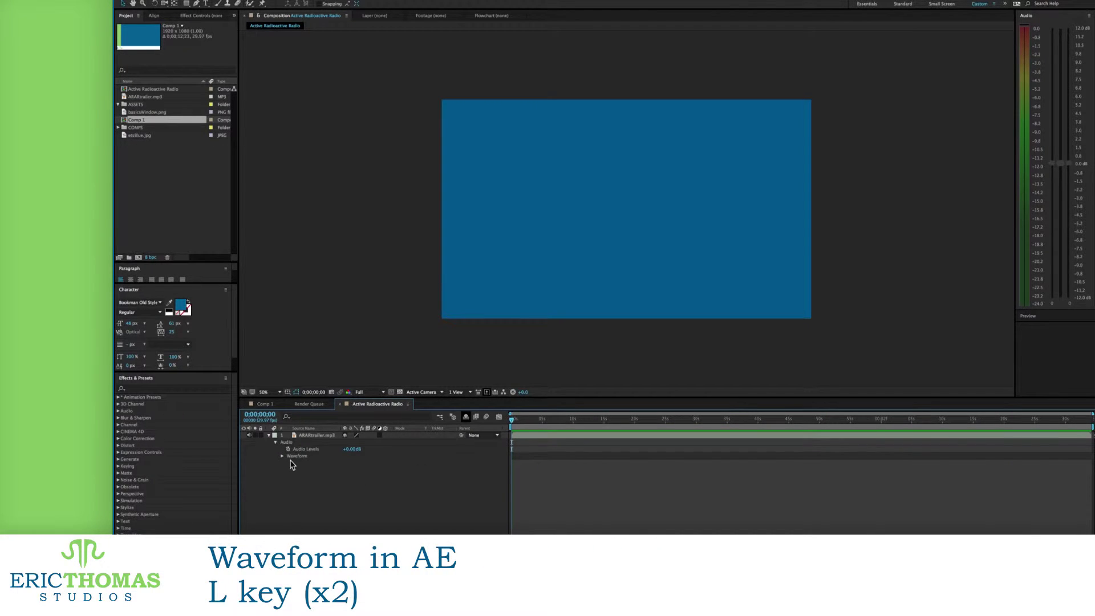
click(283, 455)
click(321, 436)
key(l)
key(l)
key(l)
key(l)
key(l)
key(l)
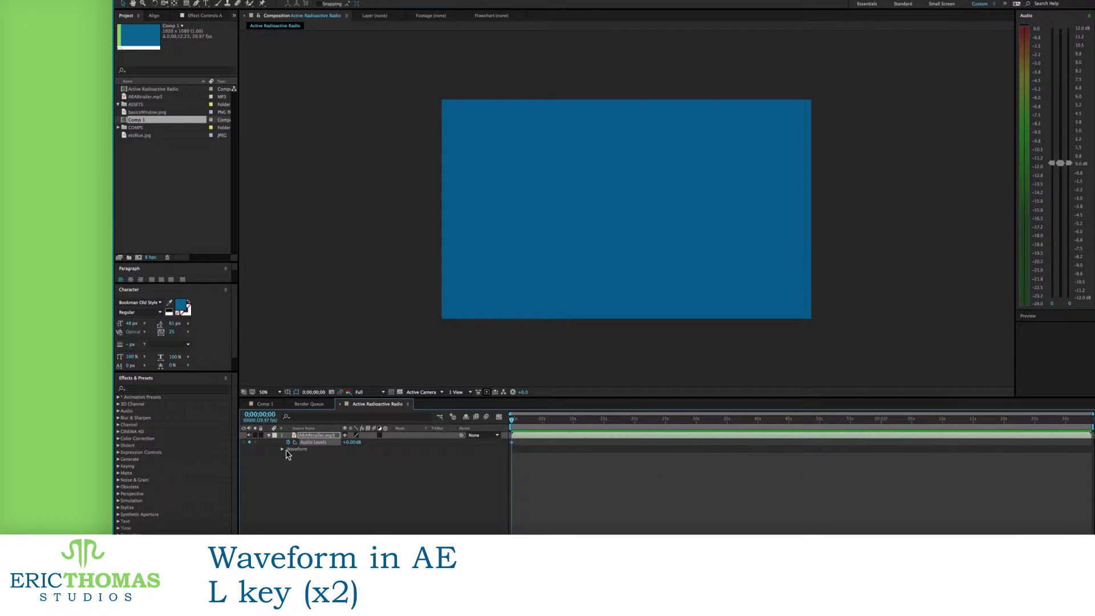
click(282, 449)
Add Audio Levels keyframes near the beginning and end of the audio layer for a fade-in and fade-out.
click(249, 442)
click(244, 442)
drag(348, 442, 325, 444)
click(1066, 419)
click(249, 442)
click(1090, 419)
Split the audio layer at 0;00;08;06 and reveal the waveform of the second piece.
click(563, 421)
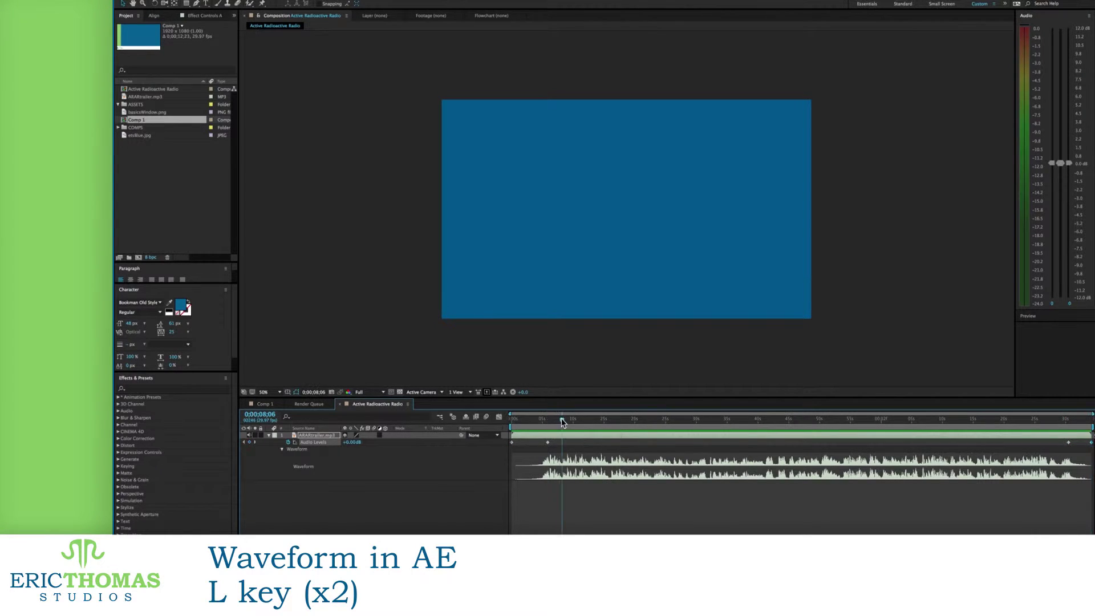
click(208, 1)
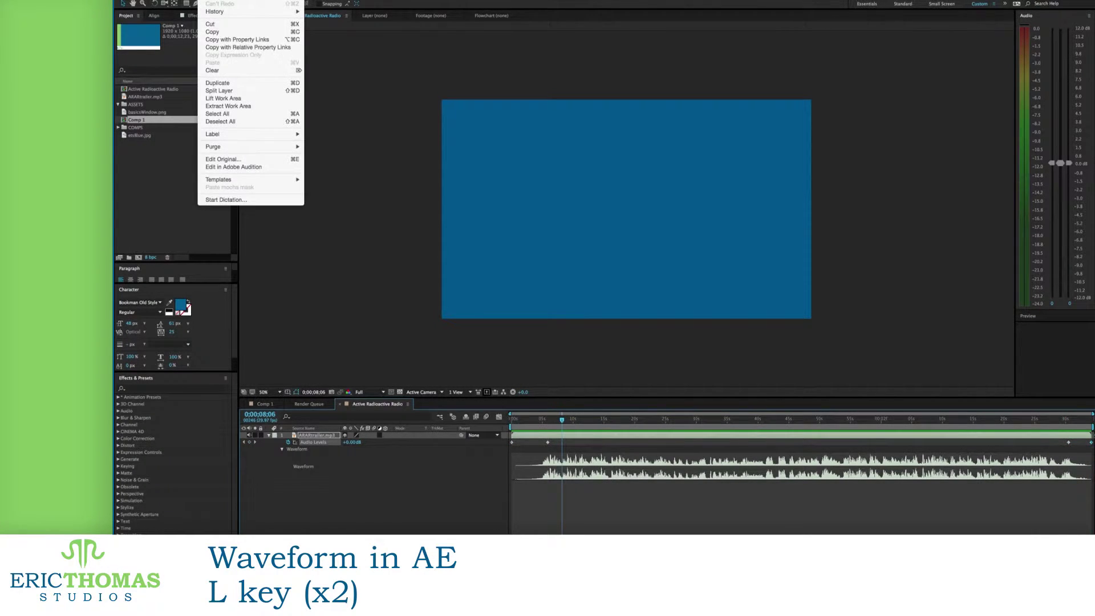
click(251, 90)
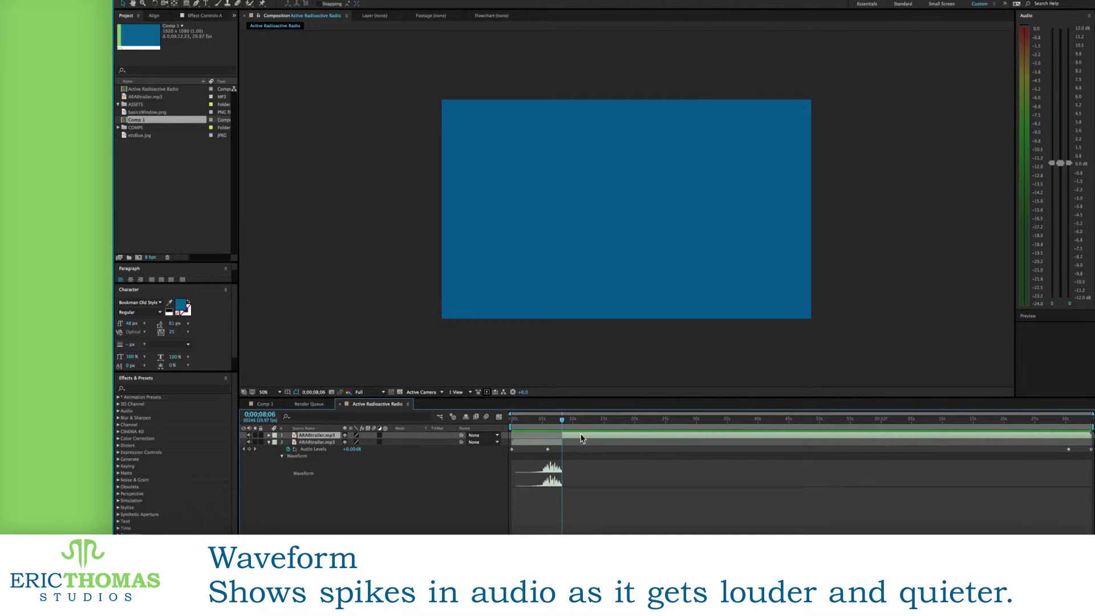
click(270, 443)
click(317, 437)
key(l)
key(l)
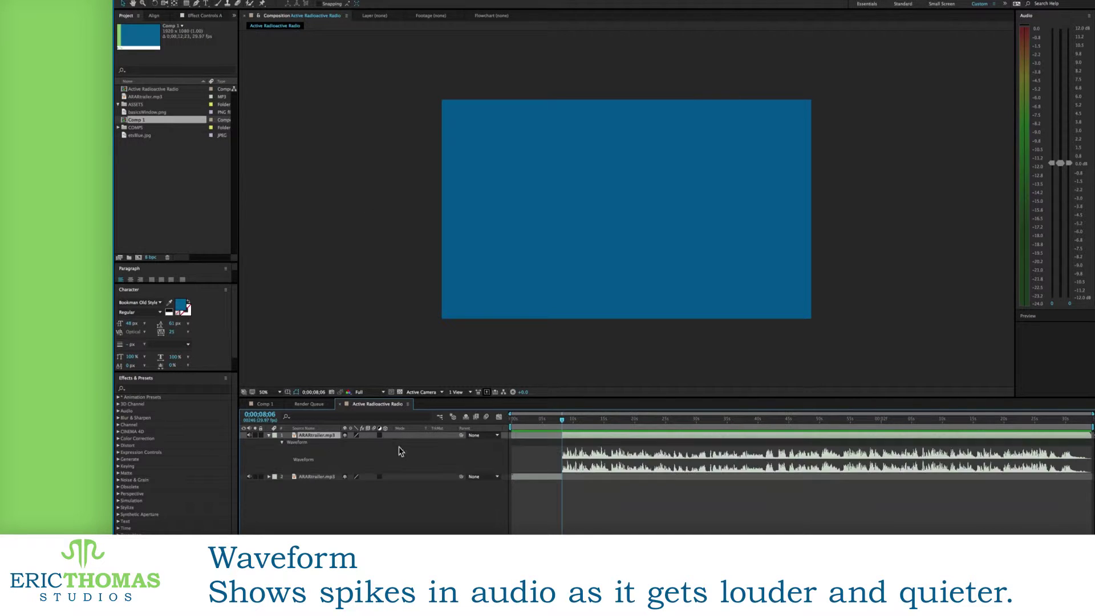
Split the second audio piece at 0;00;28;22 and show the waveform of the remaining part.
click(688, 421)
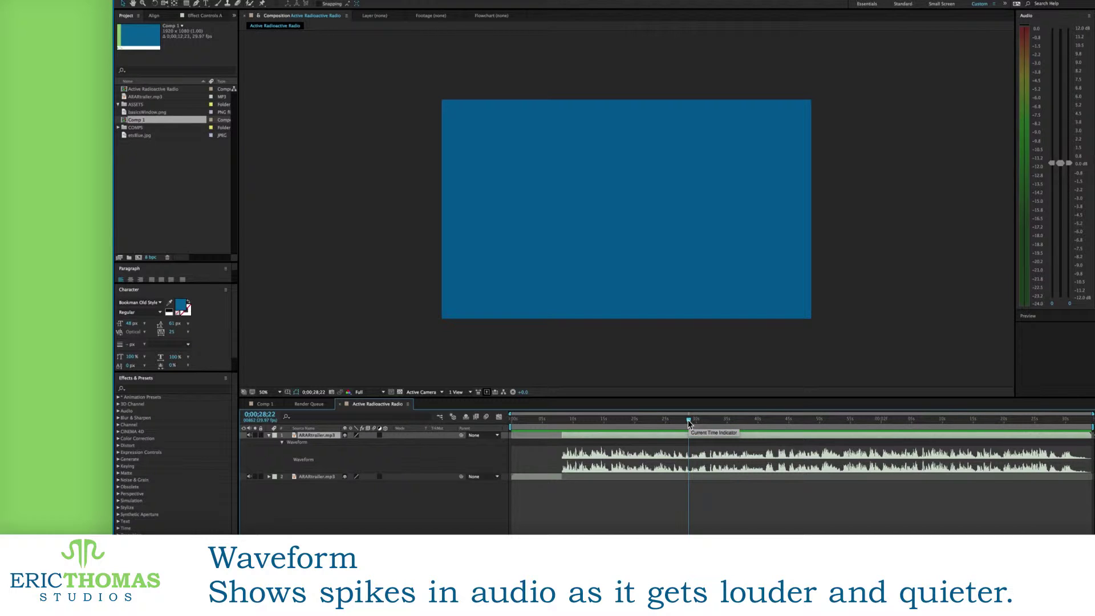
click(211, 0)
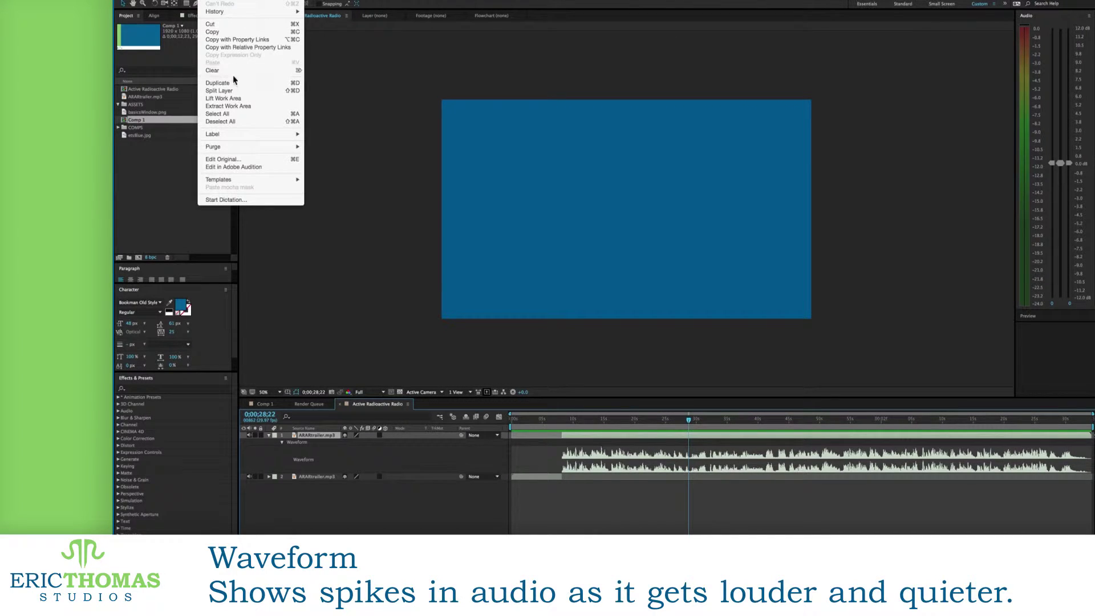
click(228, 91)
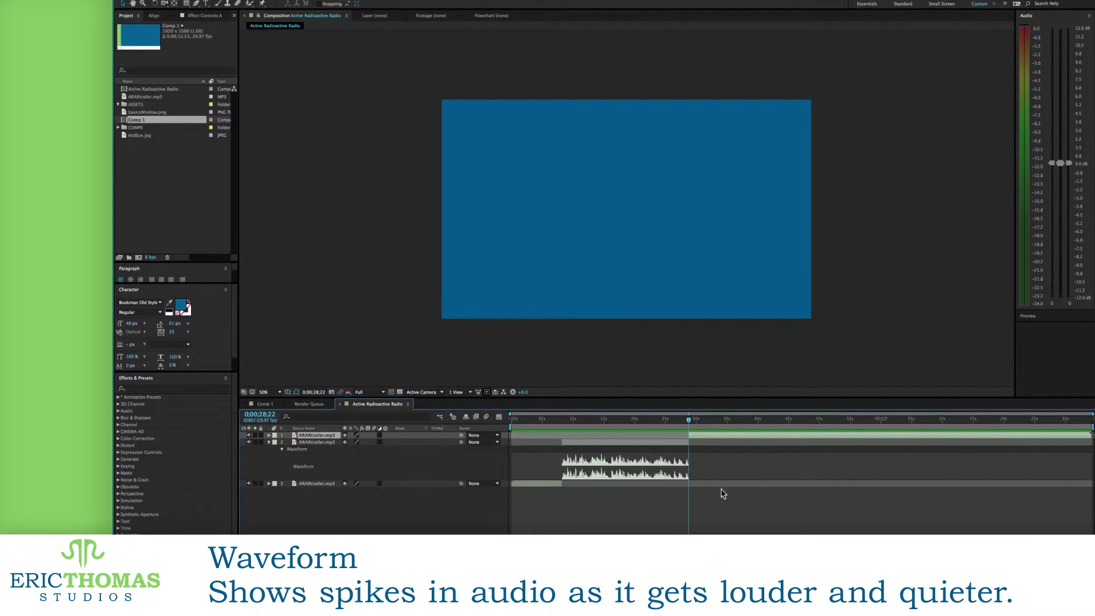
click(269, 442)
click(269, 435)
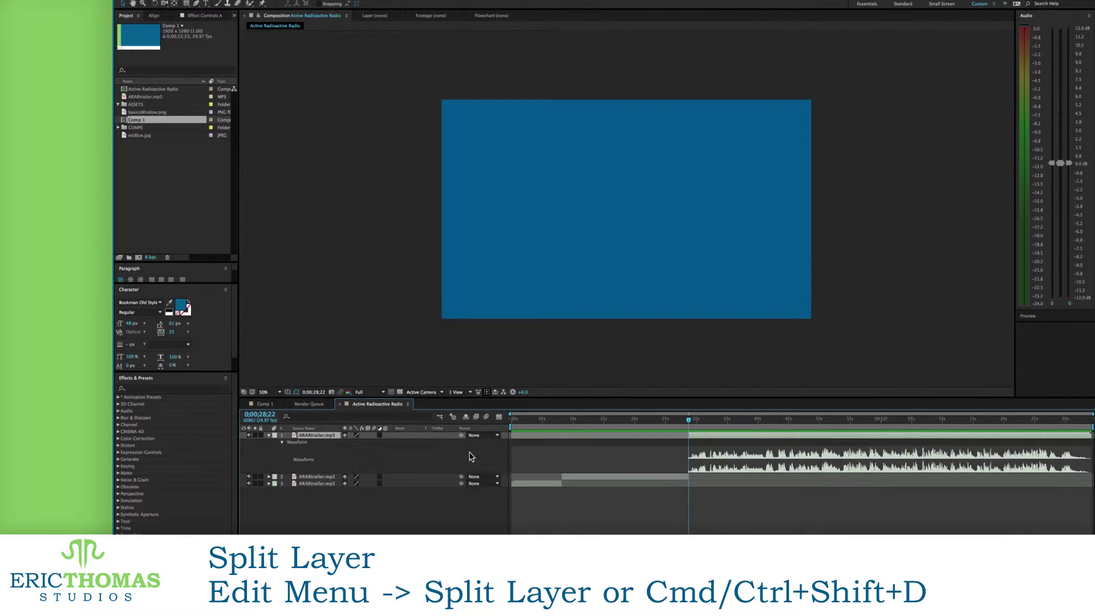
Split the last audio piece at 0;00;47;00.
click(800, 424)
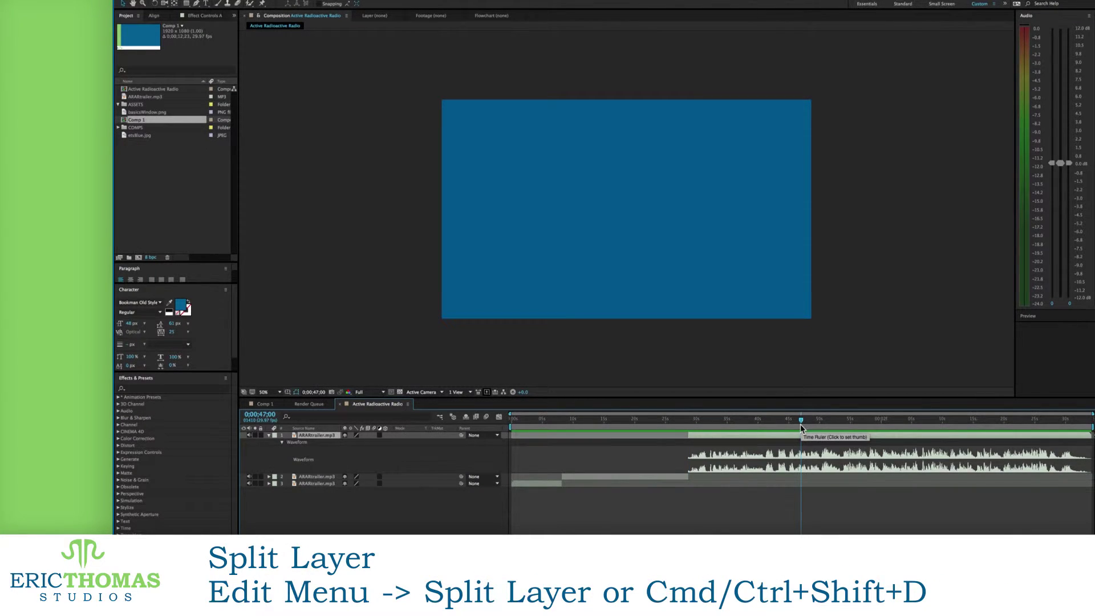
key(ctrl+shift+d)
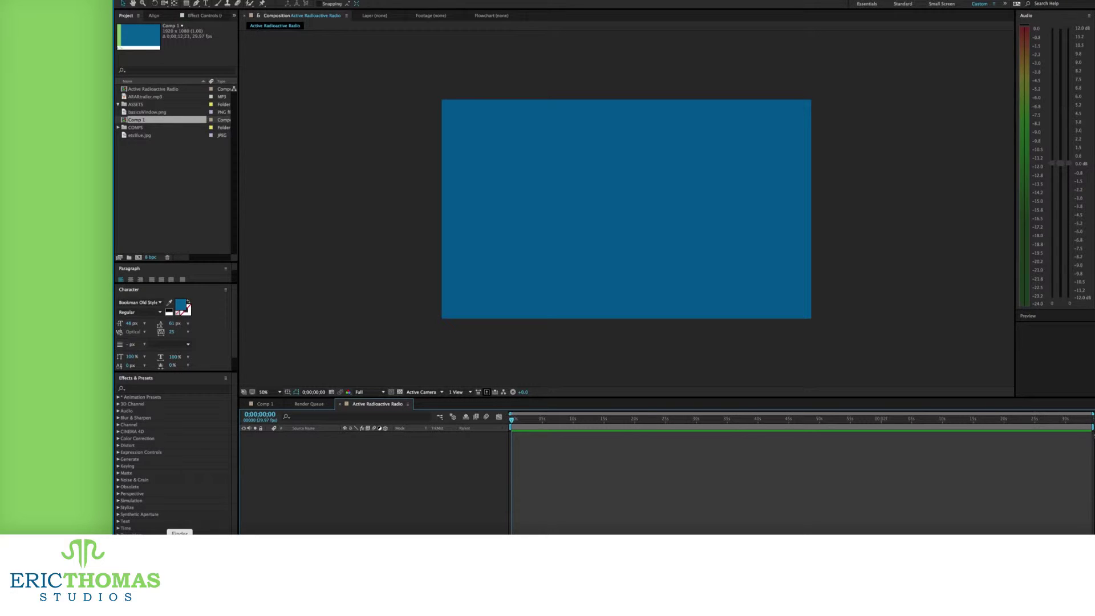
Switch to Finder, locate ARARtrailer.mp3 in the assets folder, and return to After Effects.
click(179, 533)
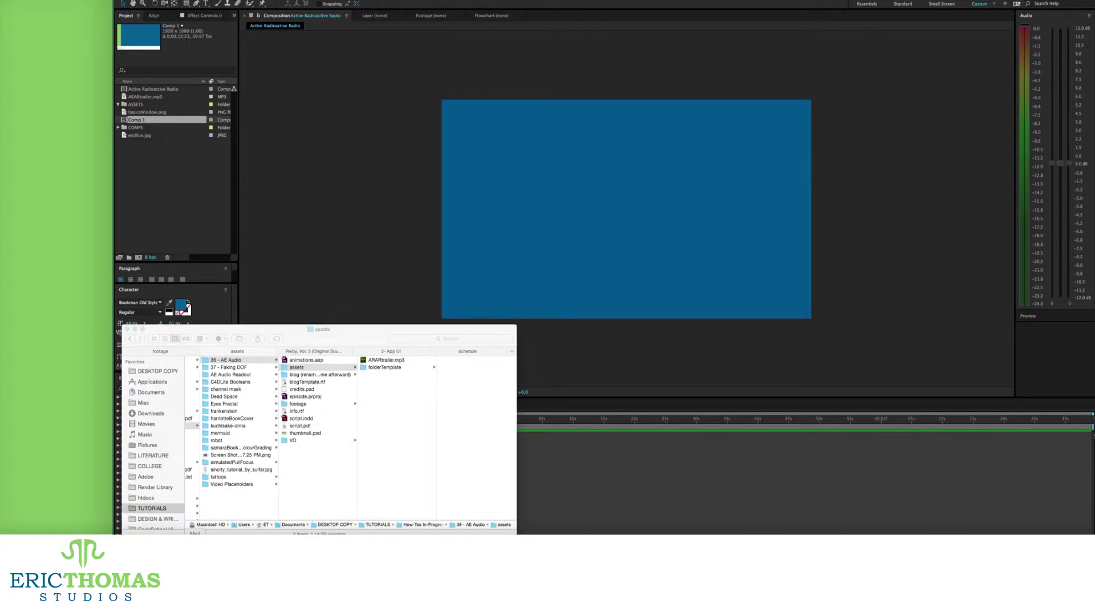
click(394, 363)
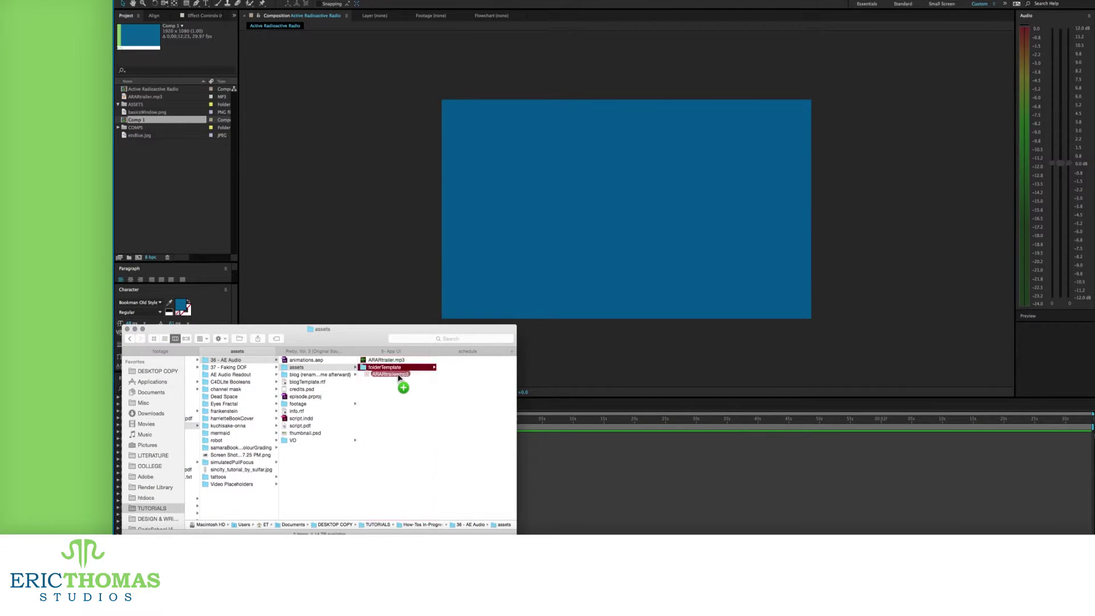
drag(398, 375, 400, 387)
click(368, 249)
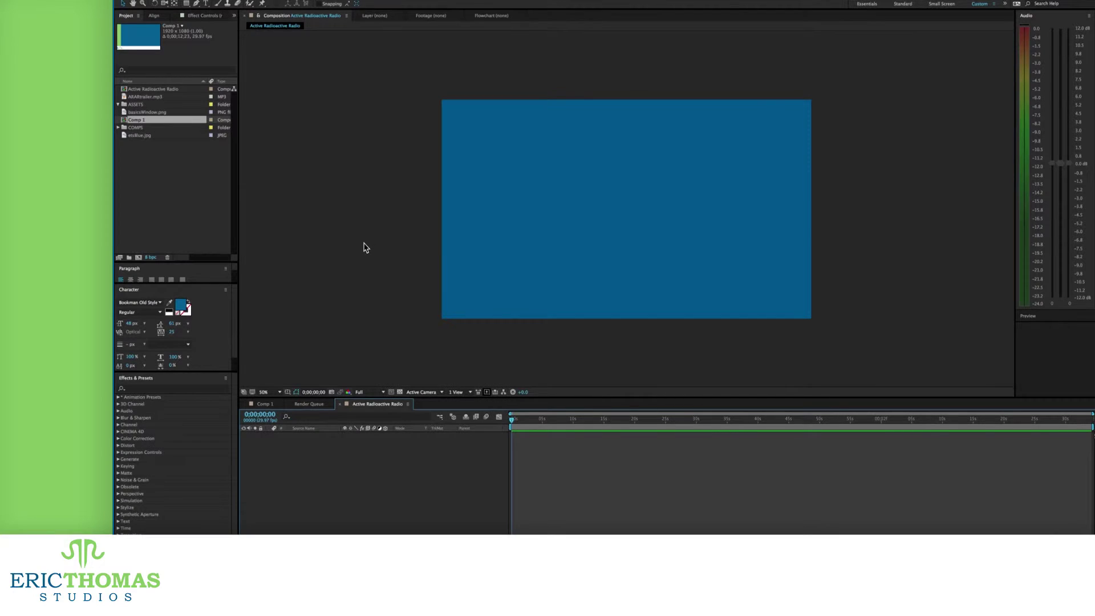
Open ARARtrailer.mp3 from the project for editing in Adobe Audition and enlarge the Audition window.
click(150, 97)
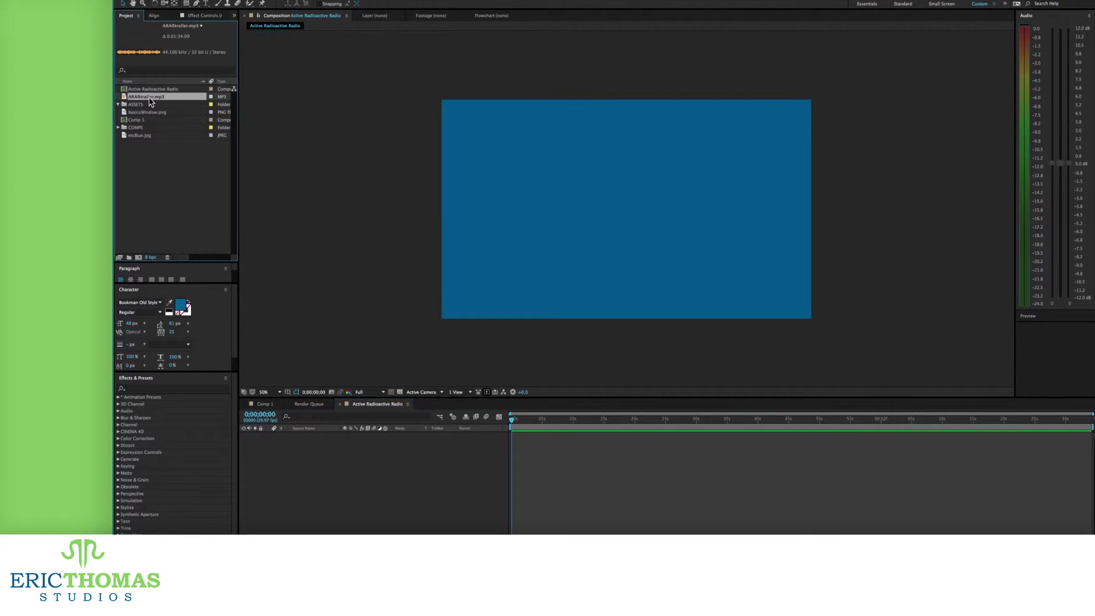
right_click(154, 102)
click(221, 1)
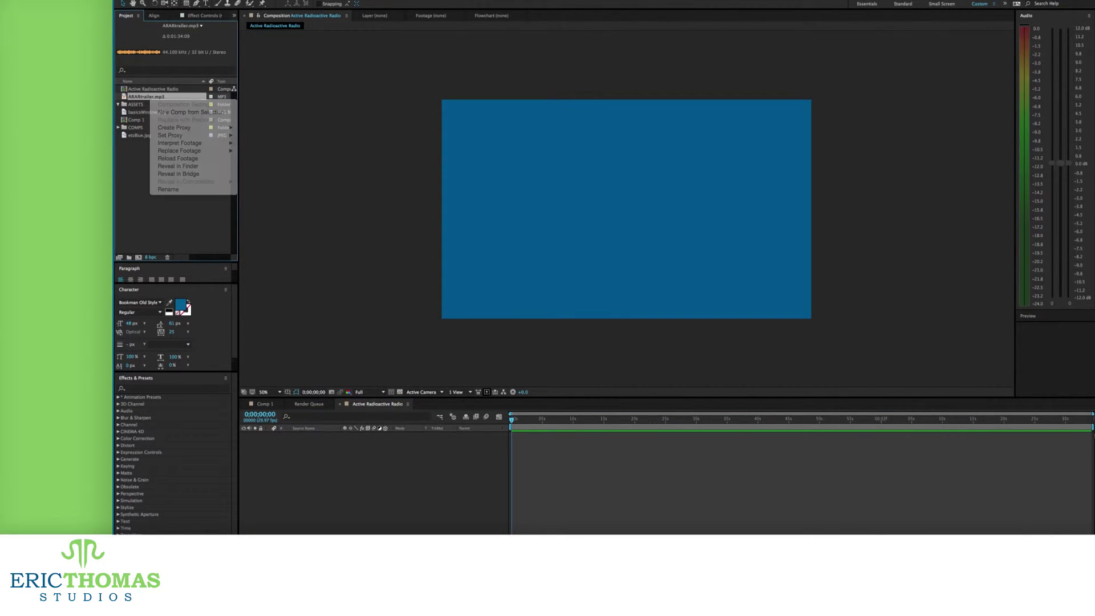
click(212, 1)
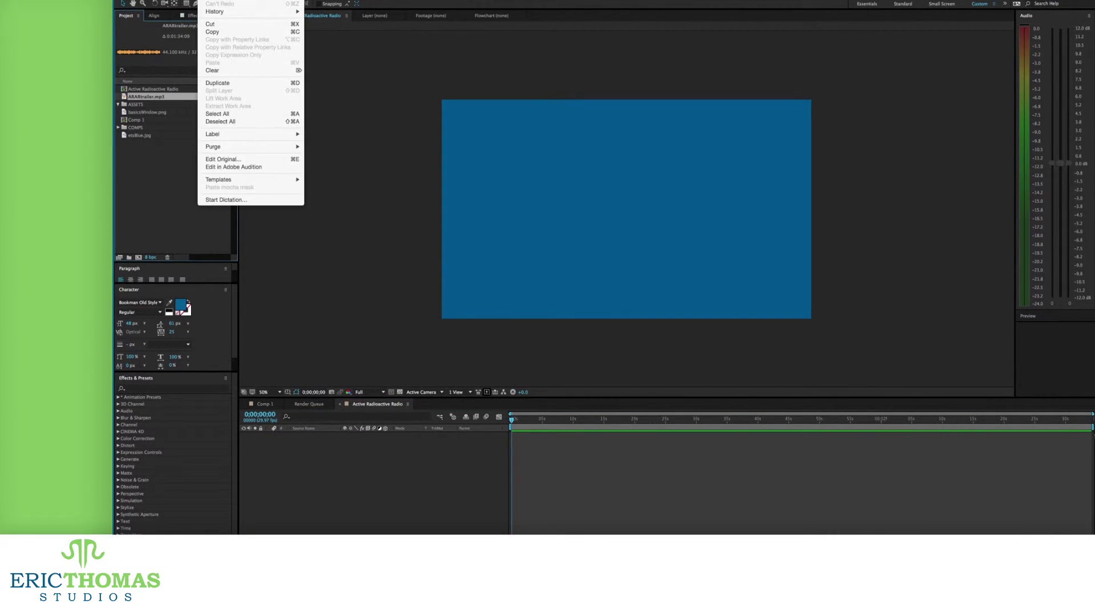
click(244, 167)
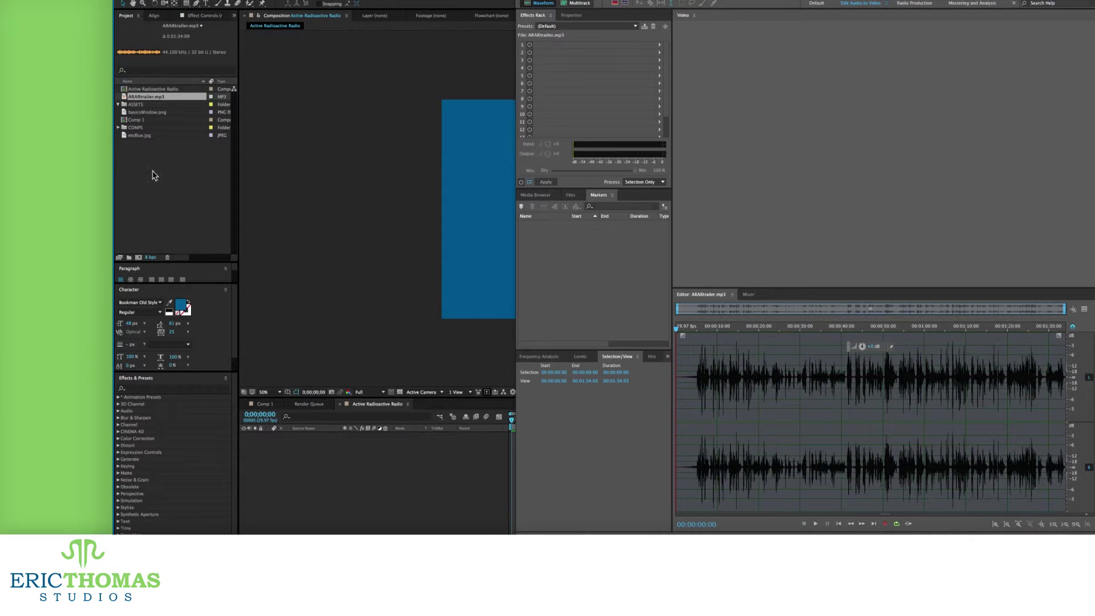
click(568, 2)
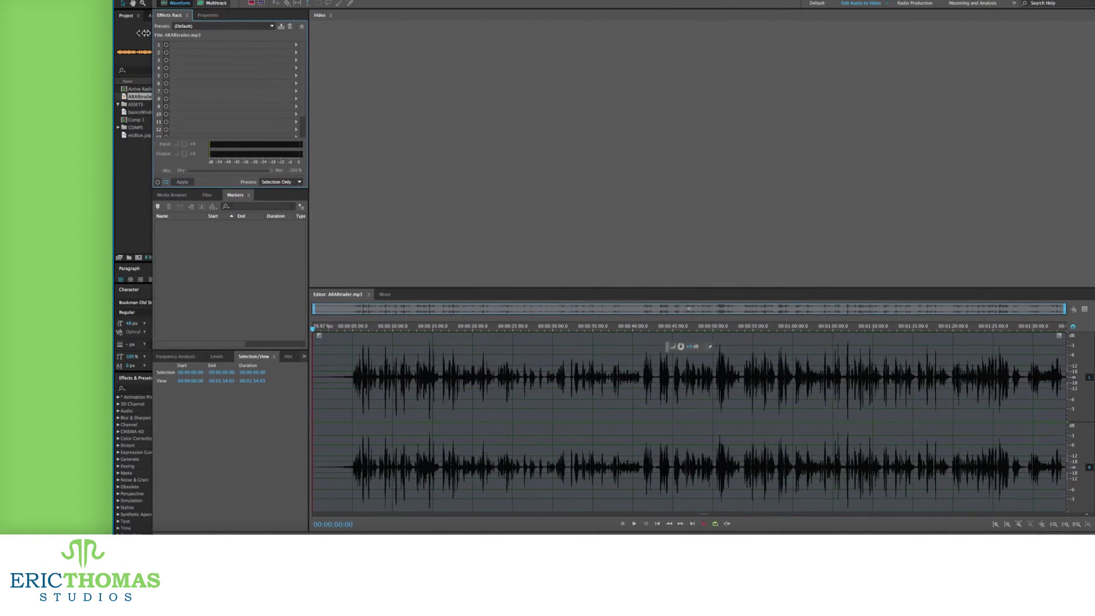
drag(145, 32, 114, 33)
Show Audition's Levels panel and position the playhead at about 00:00:04:23 in the waveform.
click(310, 368)
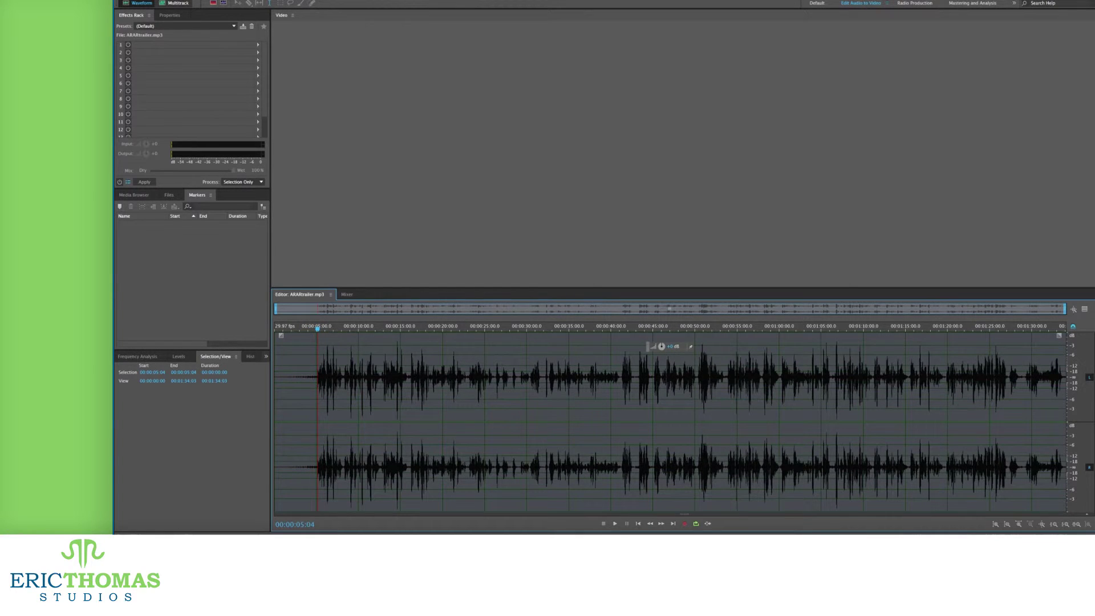
click(360, 1)
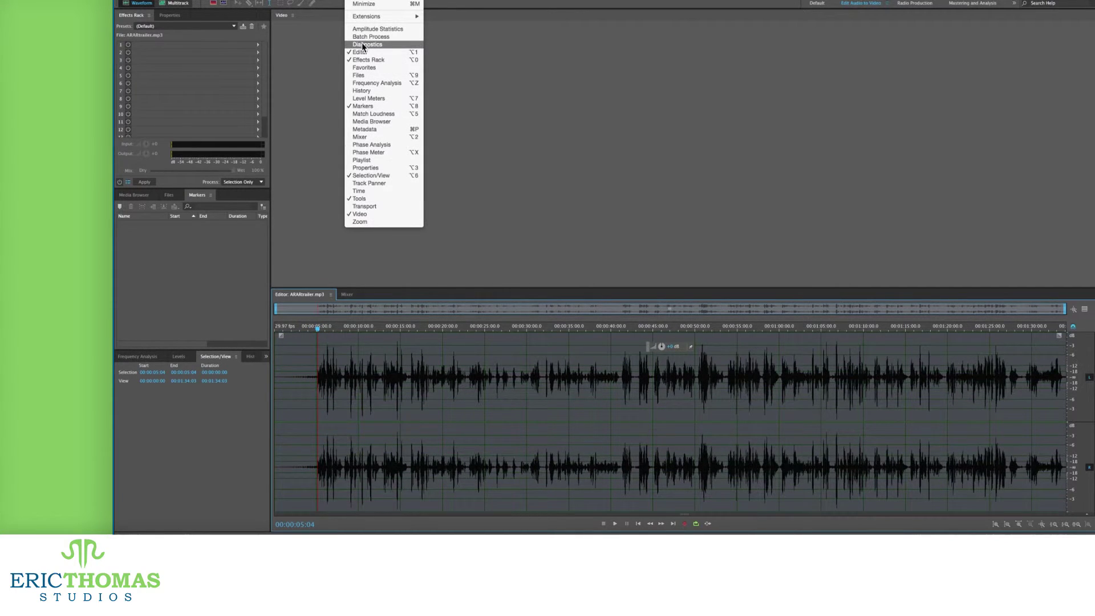
click(363, 83)
click(182, 358)
drag(320, 330, 378, 333)
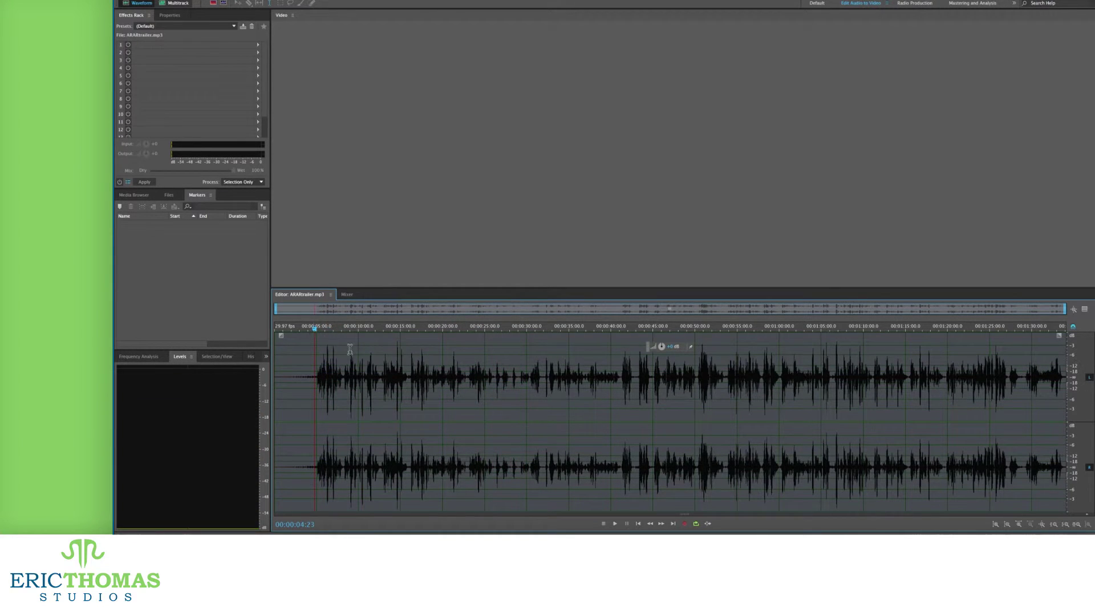
Play the audio from about 00:00:04:23 and follow the waveform in closer detail to about 00:00:45:02.
key(space)
scroll(386, 378, up, 4)
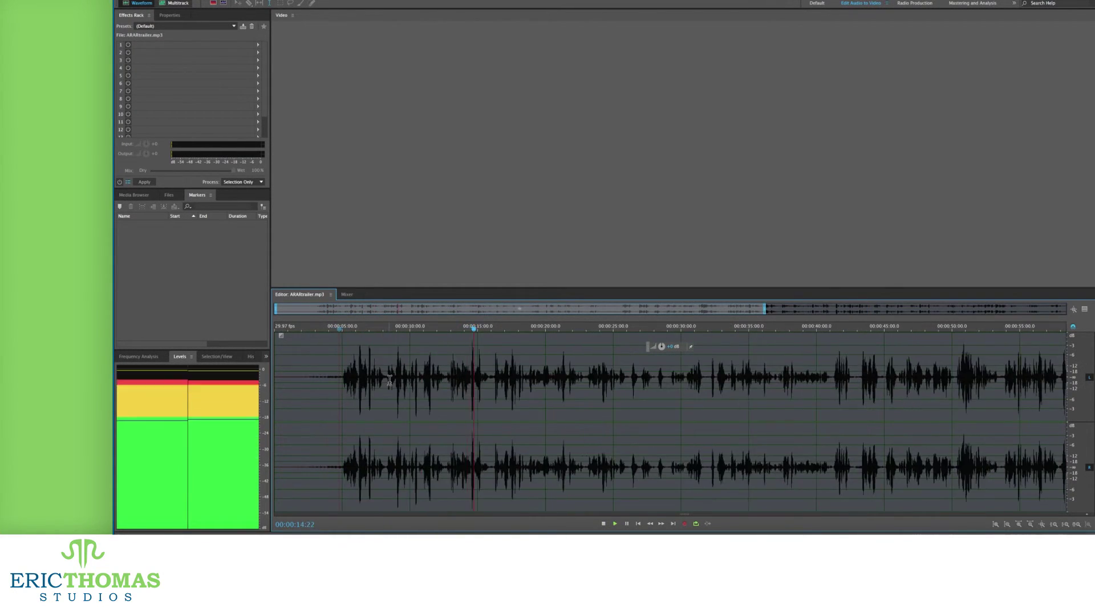
scroll(700, 391, right, 3)
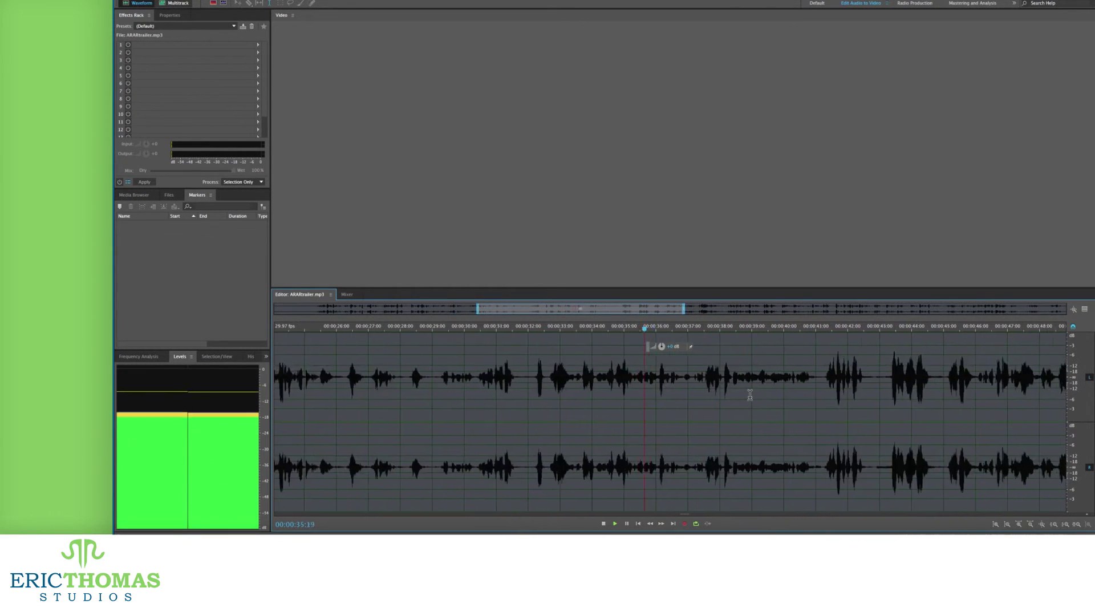
scroll(586, 380, right, 1)
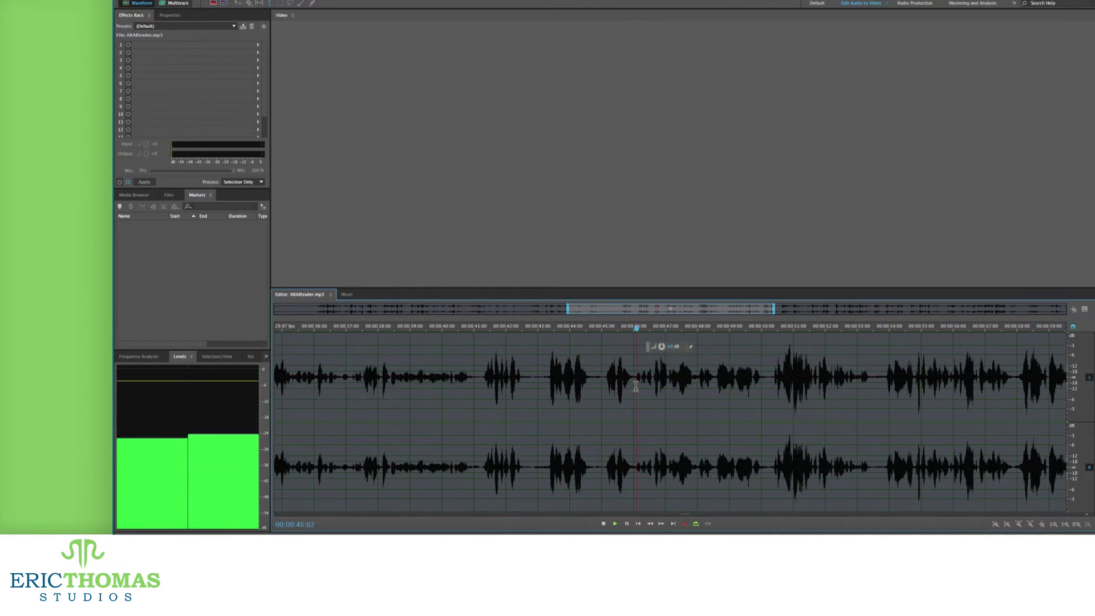
key(space)
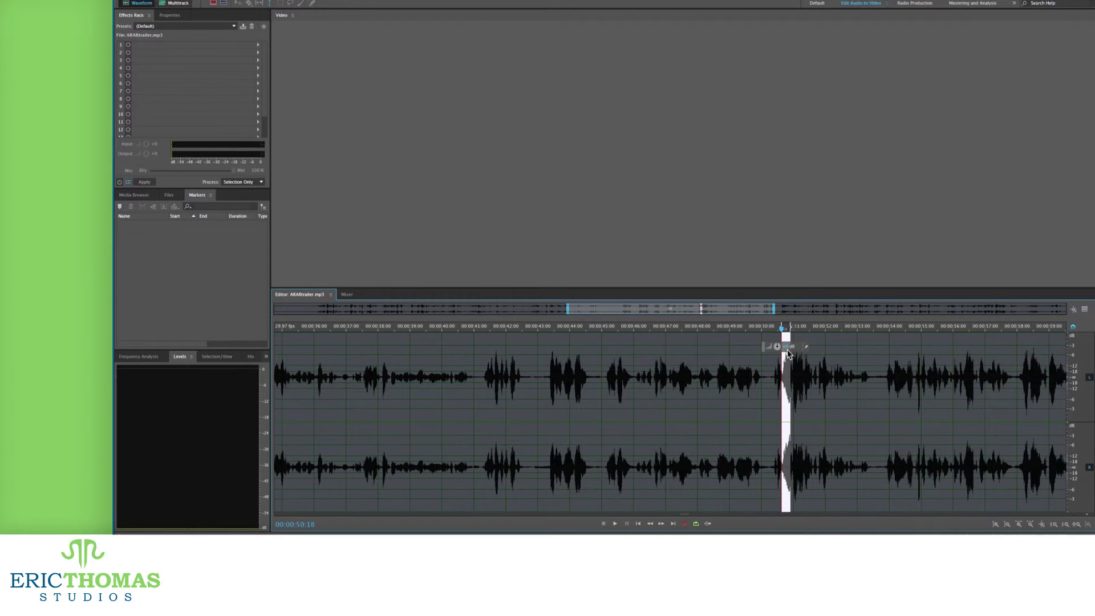
Try adjusting the volume of a short selection at 00:00:50:18 and play back the passage around it.
drag(782, 347, 782, 346)
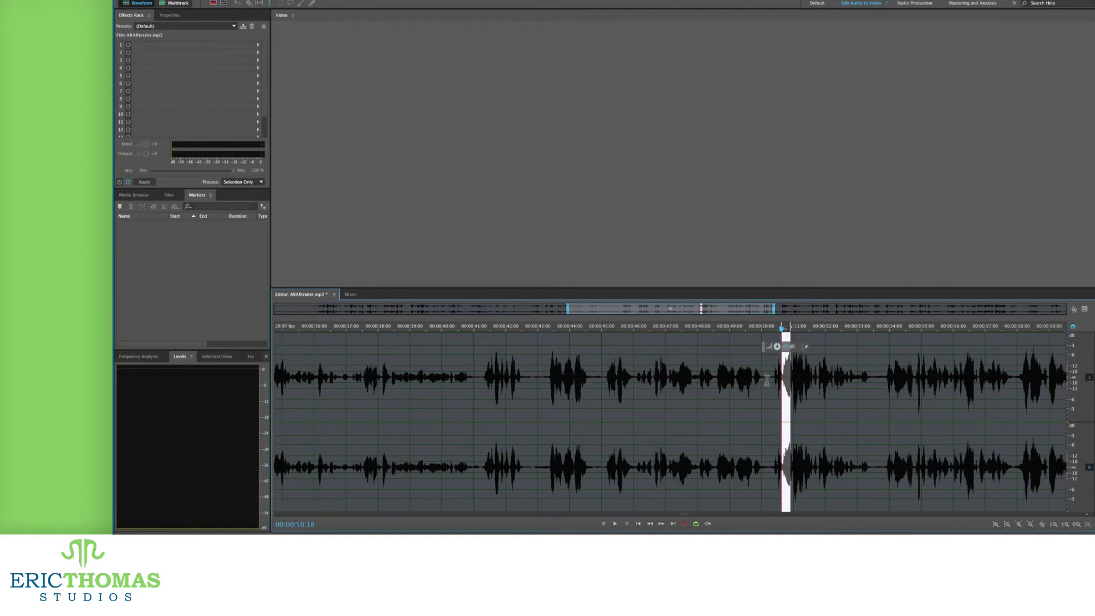
click(762, 380)
key(space)
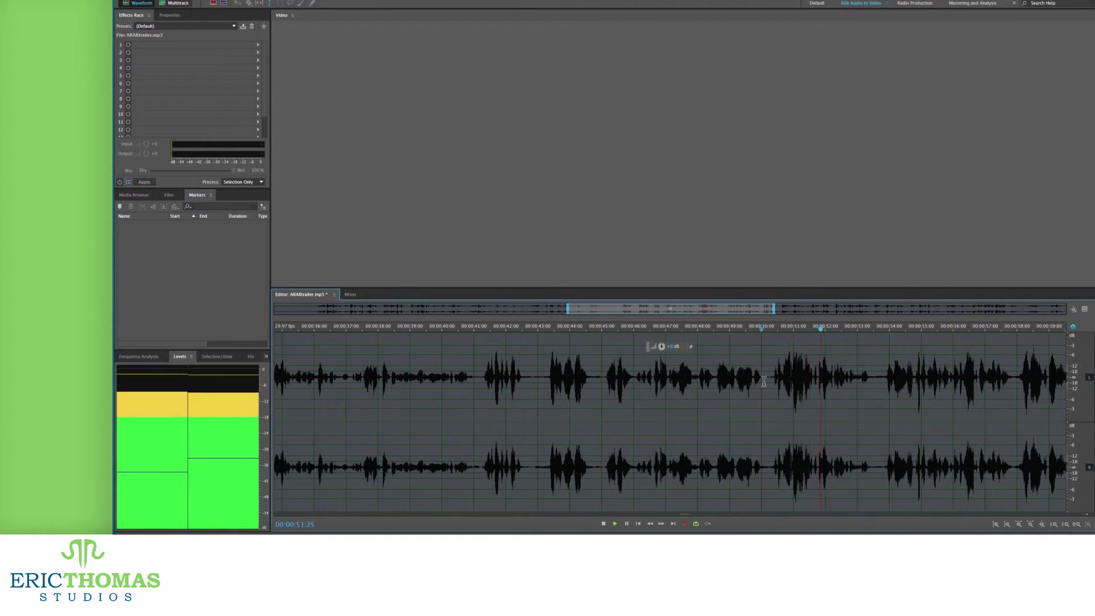
key(space)
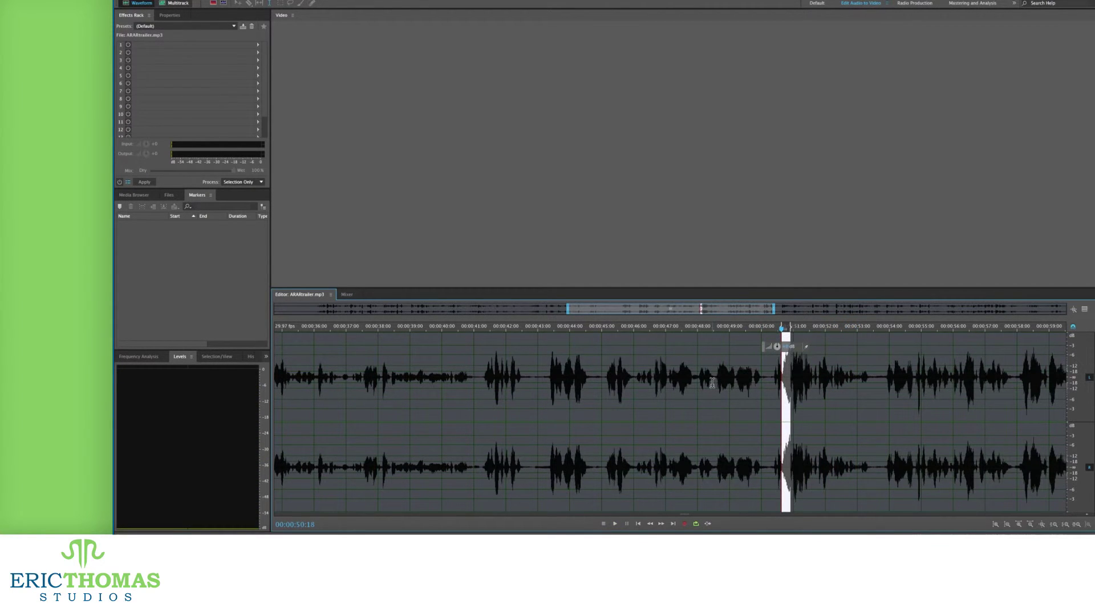
Add named markers at the spoken syllables from "Hello, hello, audio" through "This is" and the speaker's first and last name.
scroll(711, 382, down, 5)
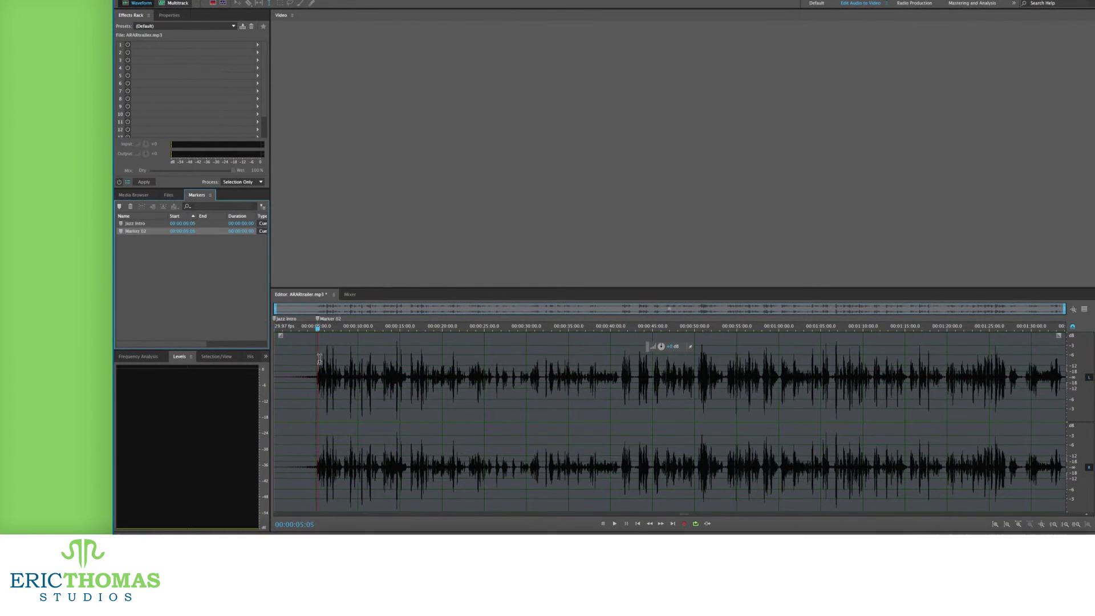
drag(378, 332, 399, 333)
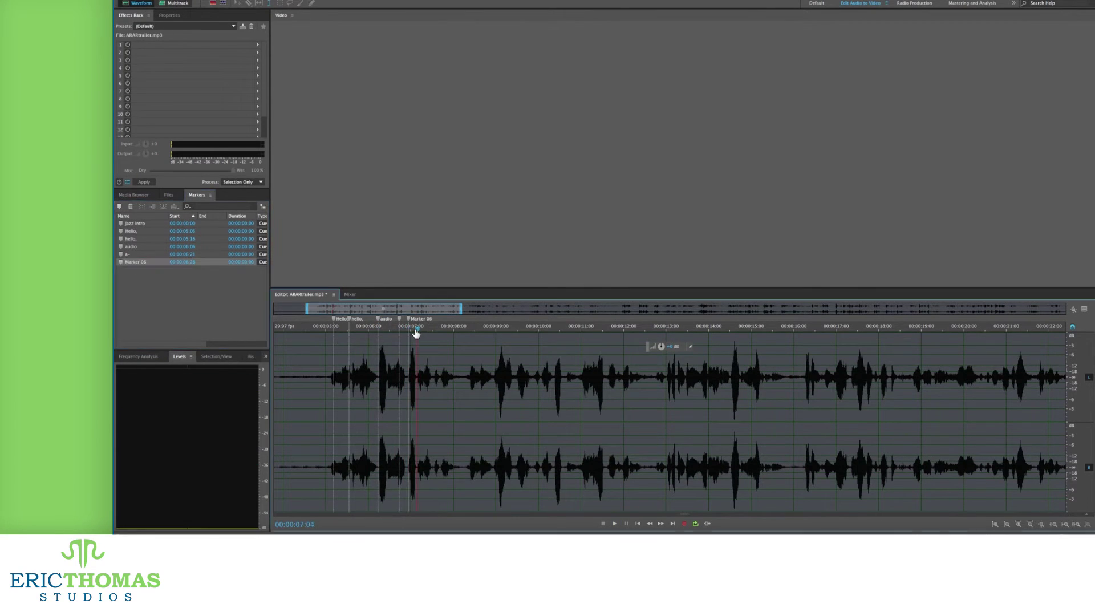
text(mThis isa!JohnnyFranks,)
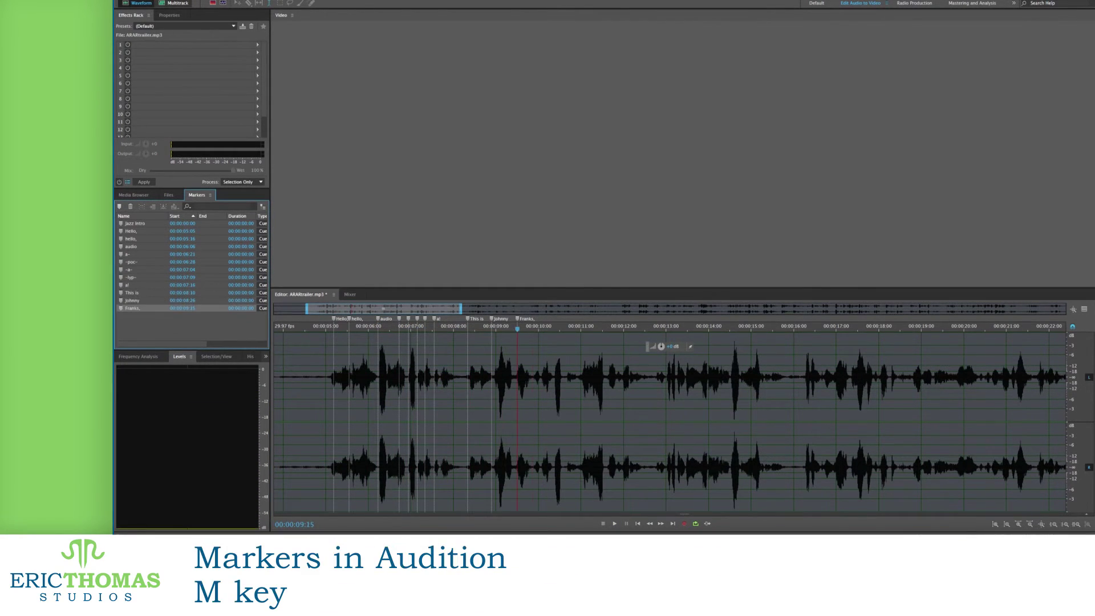
Mark the words "On Active Radioactive Radio for the get up and go radiation dodger in all of us.".
text(OnActiveRadioactivemRadio)
key(Return)
text(mFor the)
key(Return)
text(mGet)
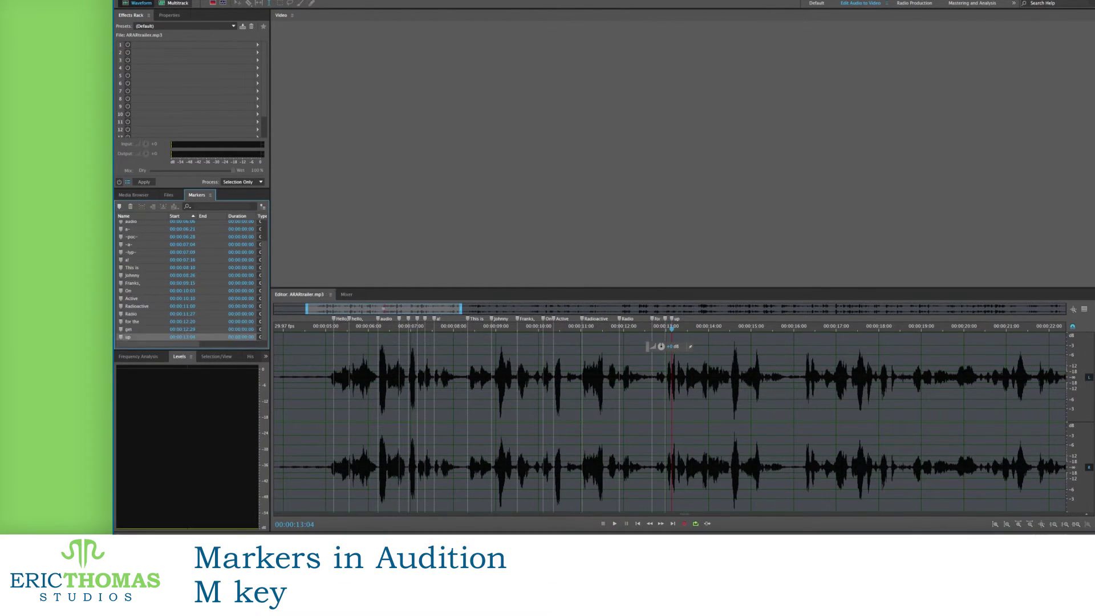
text( all of us.m)
Add markers along the following passage named "Coming", "to you", "live from", "my", "mountaintop" and "bunker.".
scroll(792, 369, right, 5)
text(Comingm)
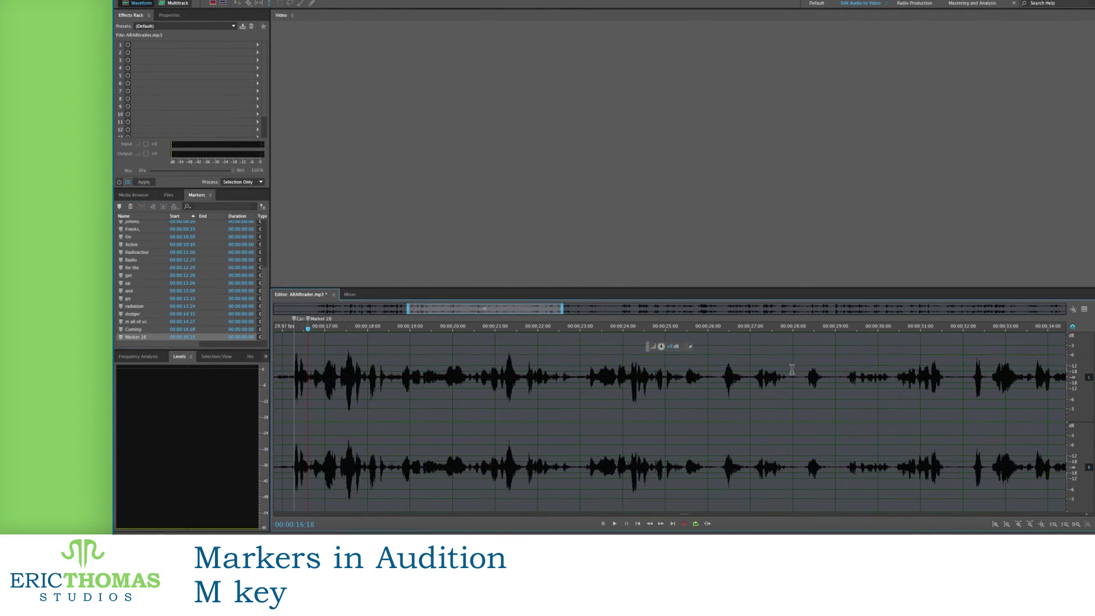
text(to youmlive frommy)
key(Return)
text(mmountaintop)
key(Return)
text(mbunker.)
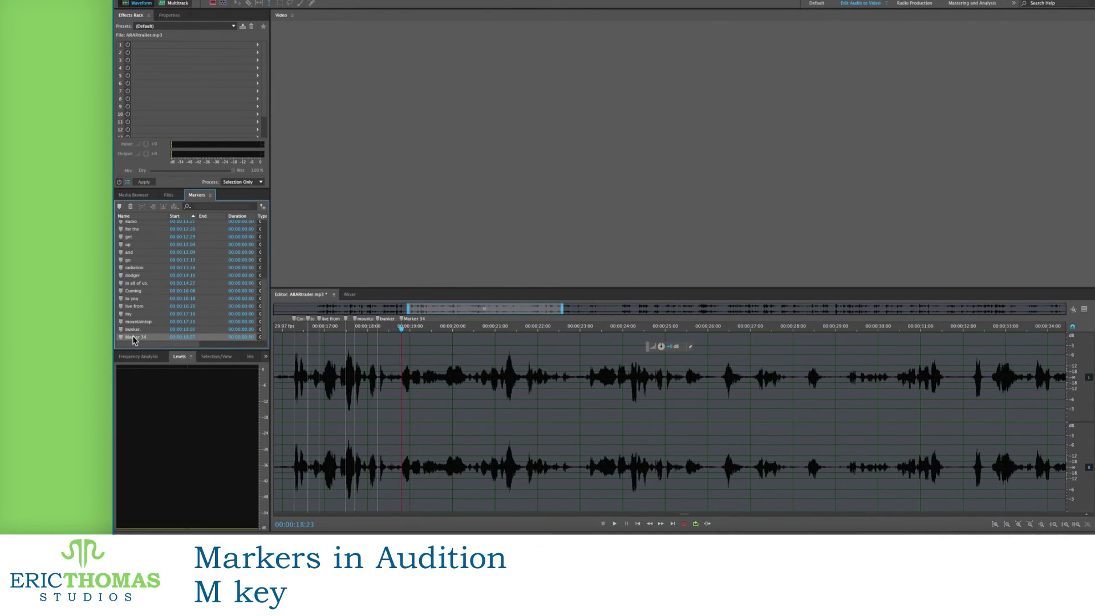
key(Return)
Mark the phrase "with all the information you need to keep yourselves alive out in the wastes." at the matching points.
text(mwith allto keep yourselves)
key(Return)
text(mation)
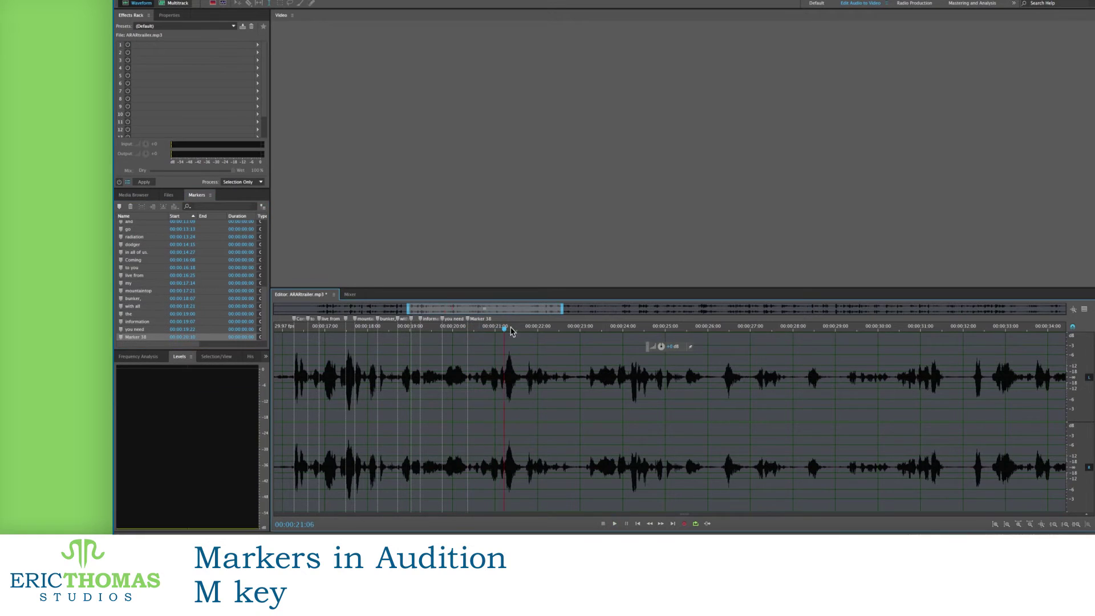
text(alive)
key(Return)
text(mout in the wastes.)
key(Return)
Mark the words "Because YOU don't HAVE a mountaintop bunker, do you?" and the "No," that follows.
text(mBecause)
key(Return)
text(mmHAVE)
key(Return)
text(ma mountaintop bunker,)
key(Return)
text(m)
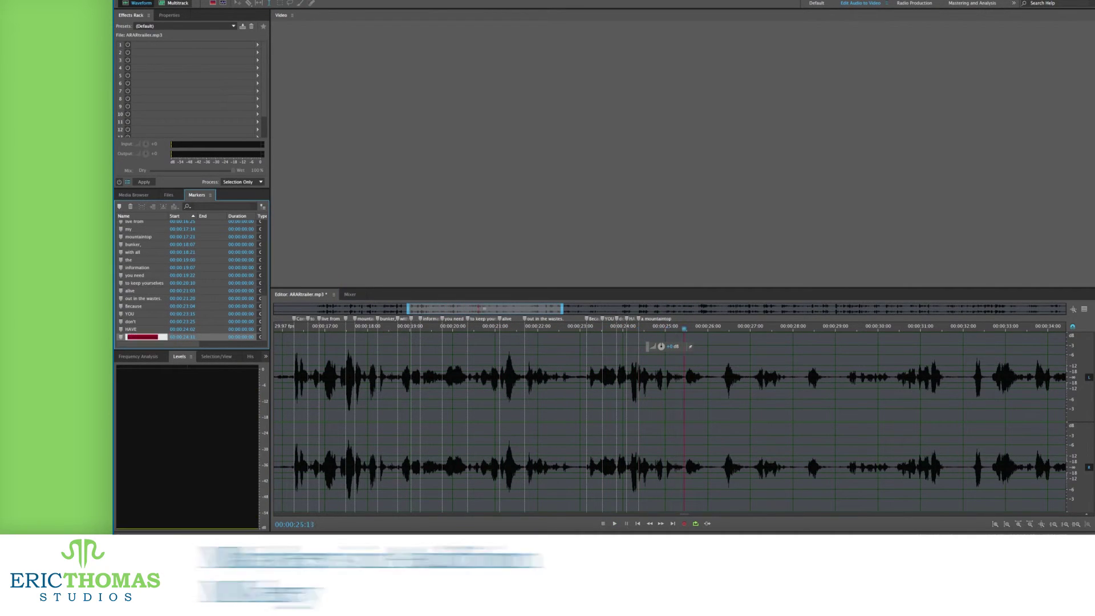
text(do you?)
key(Return)
text(mNo,)
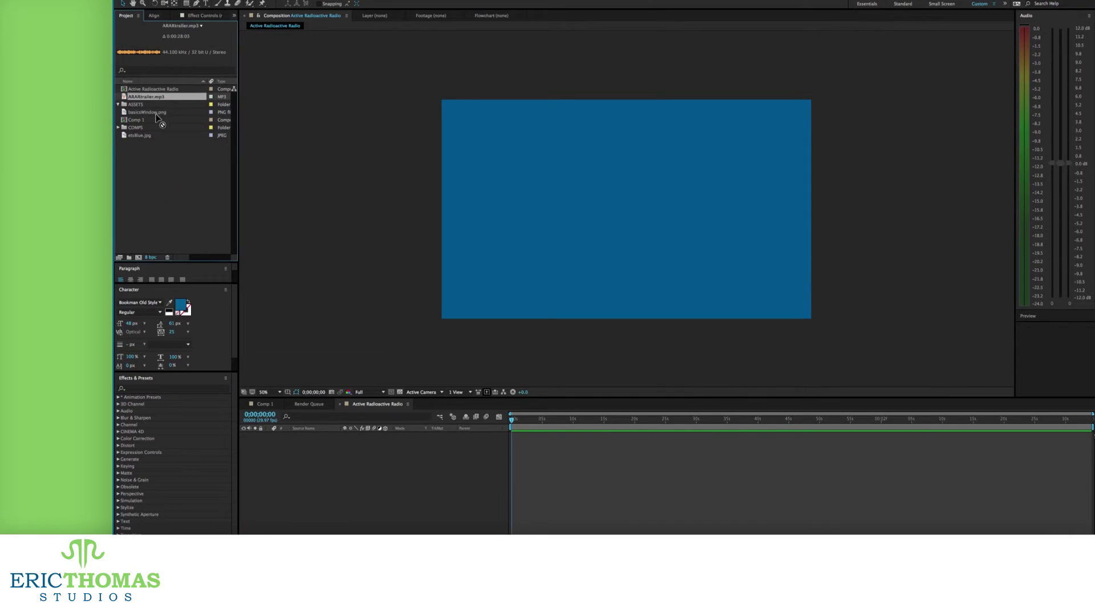
Switch to After Effects, create a new composition from ARARtrailer.mp3, and enlarge its timeline around the audio markers.
key(equal)
key(equal)
key(equal)
key(equal)
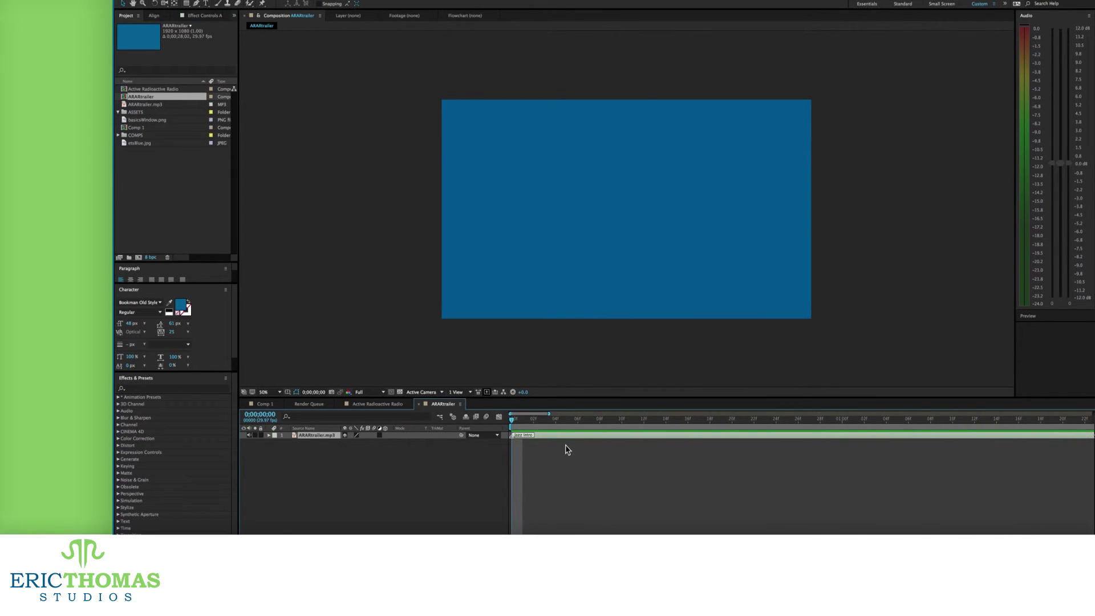
scroll(566, 449, right, 8)
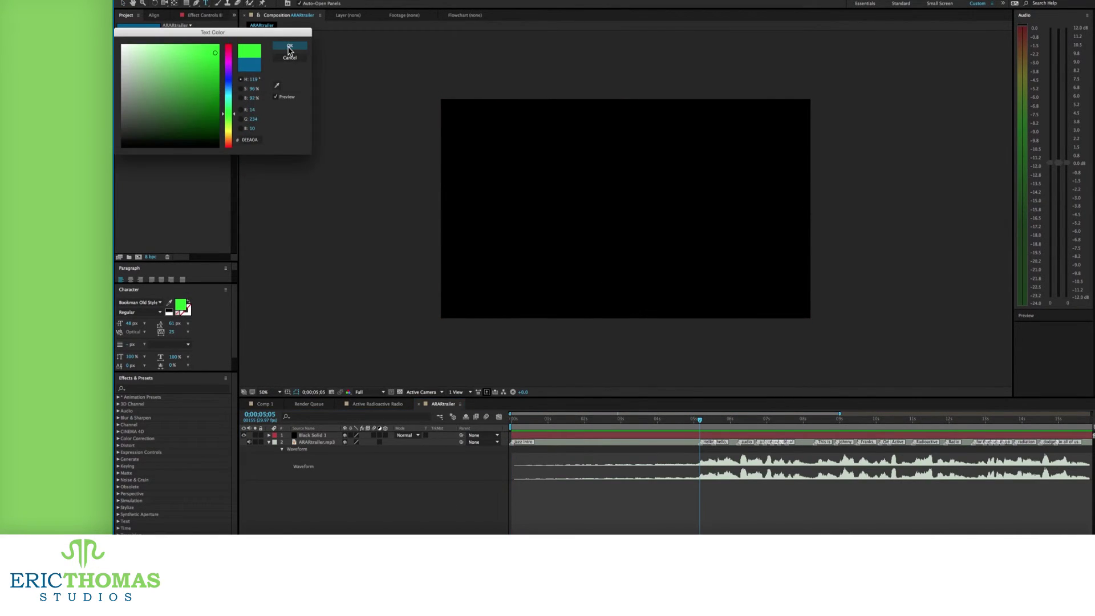
Create the green (#0EEA0A) text "Hello," in Anton at 313 px and place it near the frame's upper centre.
click(289, 47)
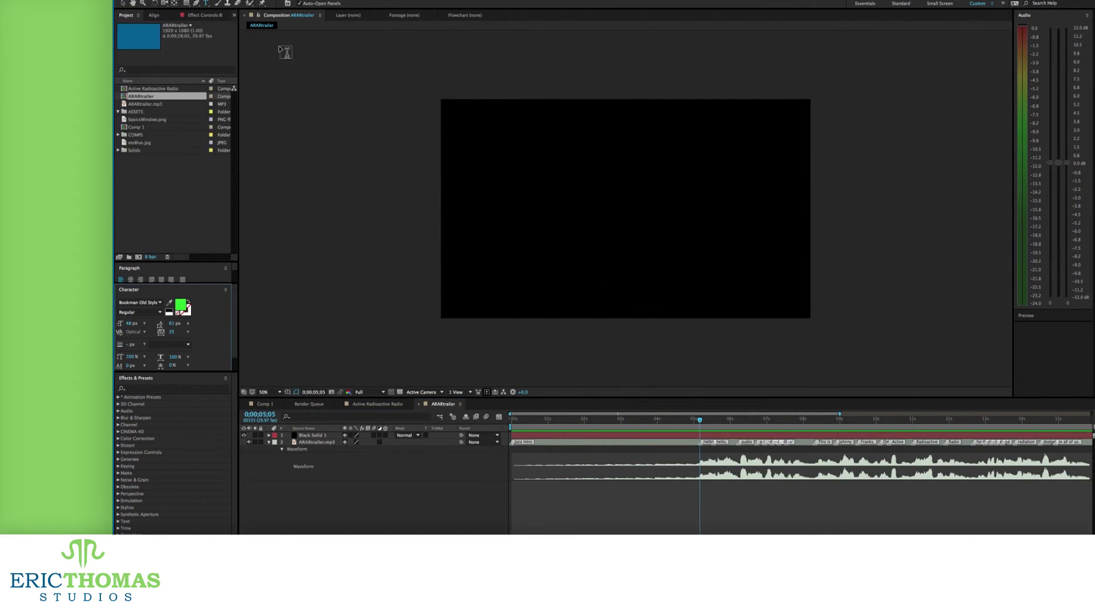
click(548, 177)
click(160, 302)
click(143, 311)
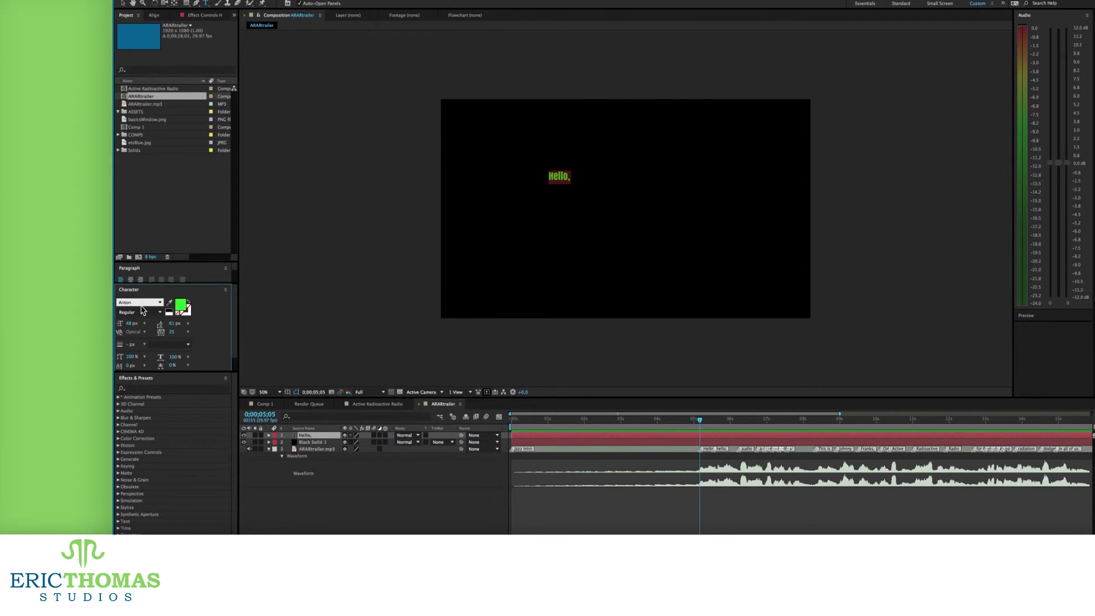
drag(132, 323, 195, 322)
click(122, 4)
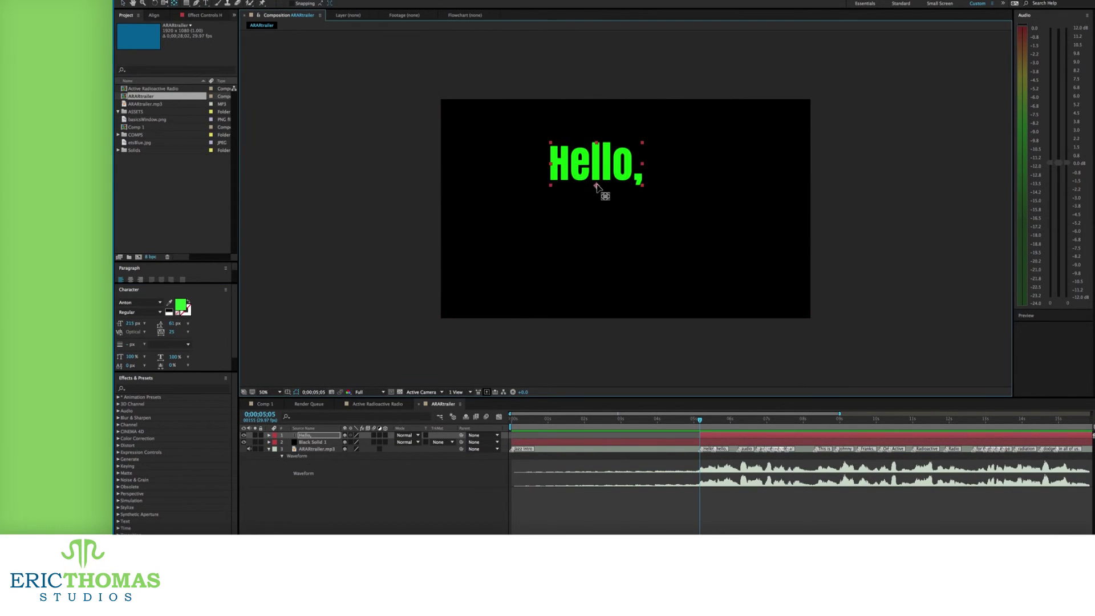
drag(594, 183, 626, 161)
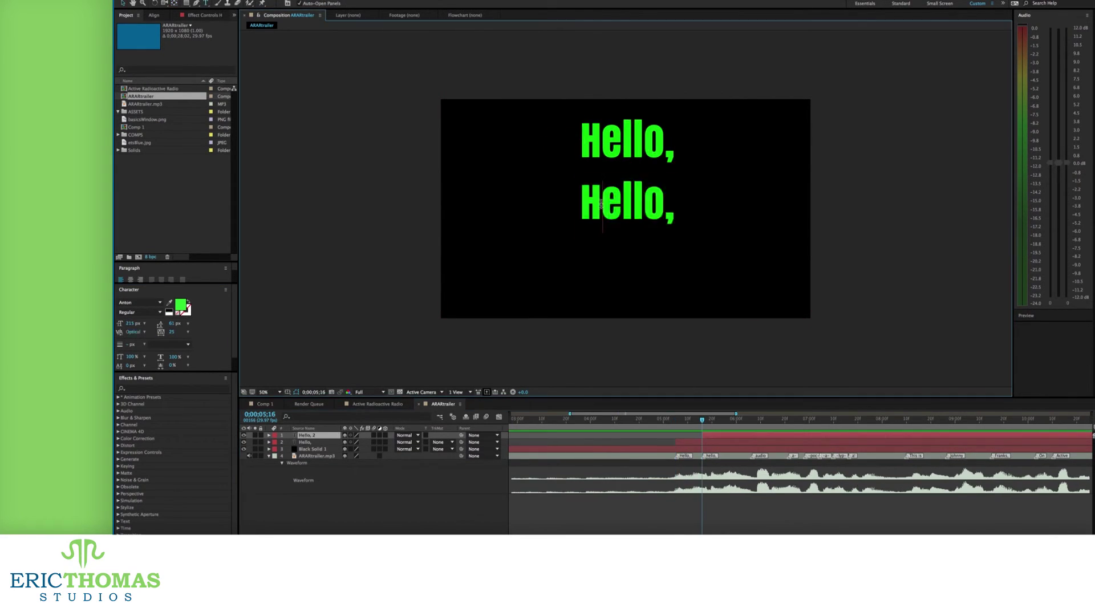
Place a second text, "hello,", starting at 0;00;05;16 beside the first and move both to the frame's upper left.
drag(602, 188, 719, 145)
shift+click(614, 142)
drag(615, 142, 489, 128)
click(154, 15)
click(126, 14)
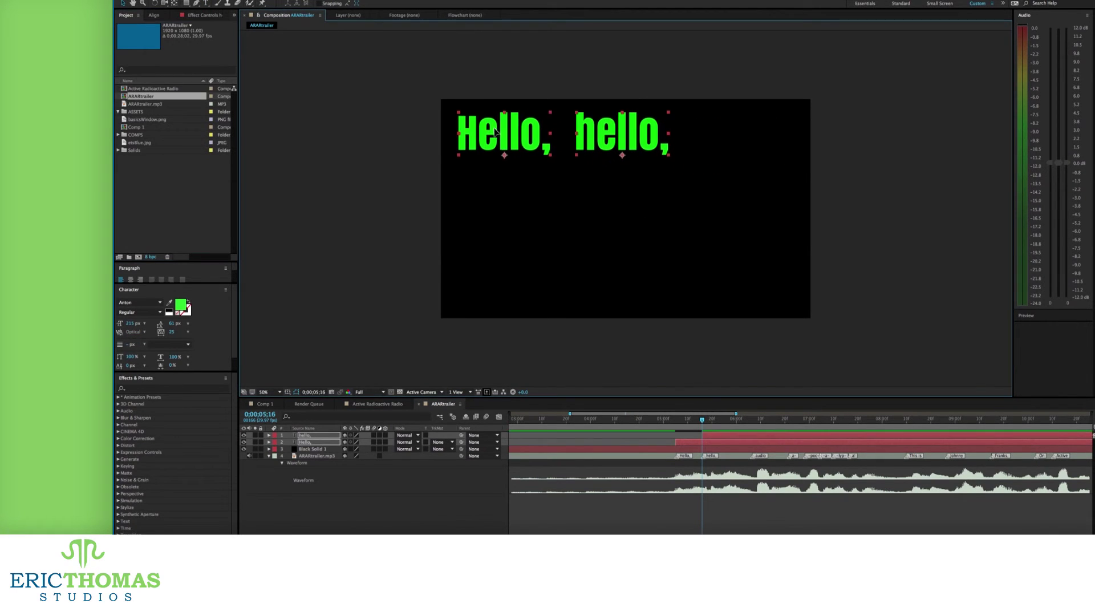
Duplicate the text layer, start the copy at 0;00;06;07, and change its text to "audio".
click(717, 435)
key(super+d)
key(k)
drag(717, 434, 760, 435)
double_click(504, 186)
text(audio)
mouse_move(619, 132)
mouse_down()
mouse_move(504, 186)
mouse_move(593, 172)
mouse_up()
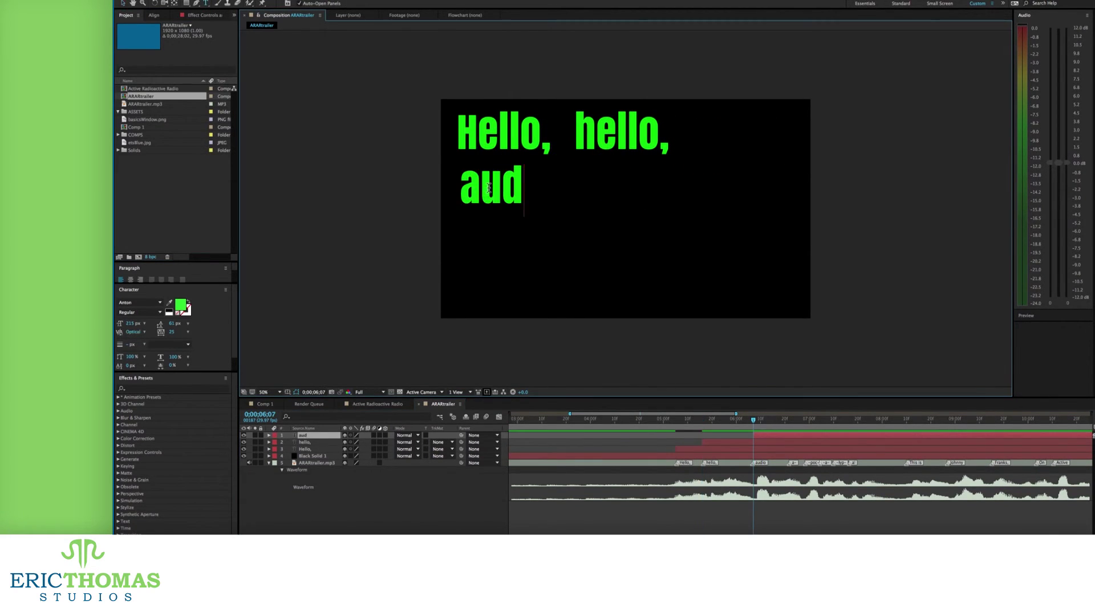
Enlarge "audio" to span the width of the two hellos and centre the three words in the frame.
click(123, 3)
drag(462, 202, 458, 133)
drag(624, 201, 667, 223)
drag(458, 134, 565, 177)
key(v)
drag(571, 180, 572, 205)
shift+click(616, 150)
drag(515, 139, 581, 138)
Duplicate "audio" to start at 0;00;06;22, change the copy to "apocalyptica!", and place it smaller below "audio".
click(786, 435)
key(super+d)
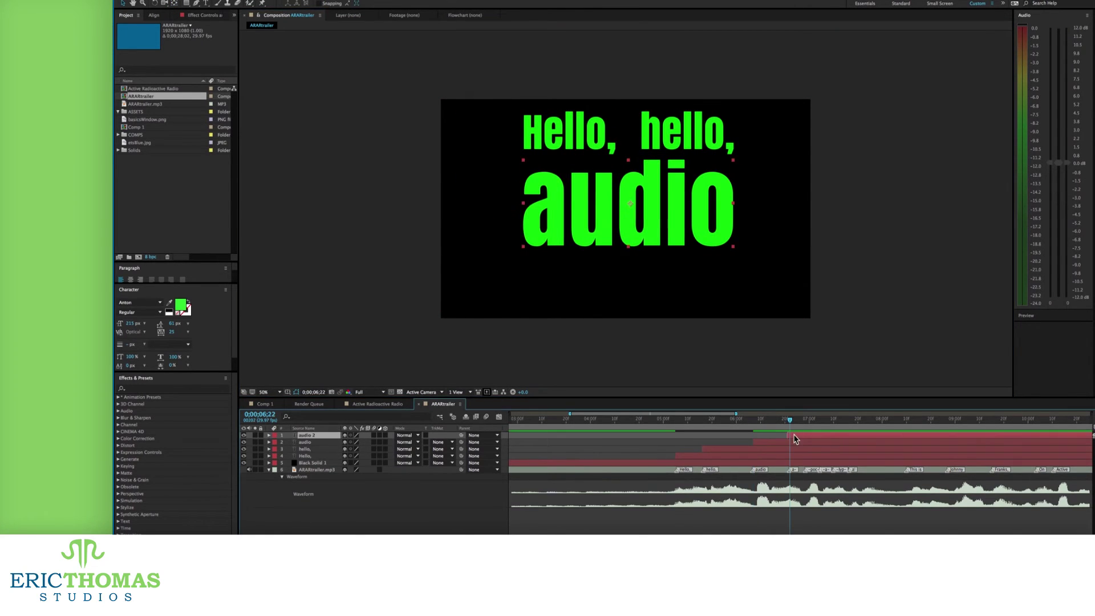
drag(629, 203, 630, 253)
double_click(630, 254)
text(apocalyptica)
drag(992, 308, 809, 280)
drag(685, 274, 633, 276)
click(758, 280)
text(!)
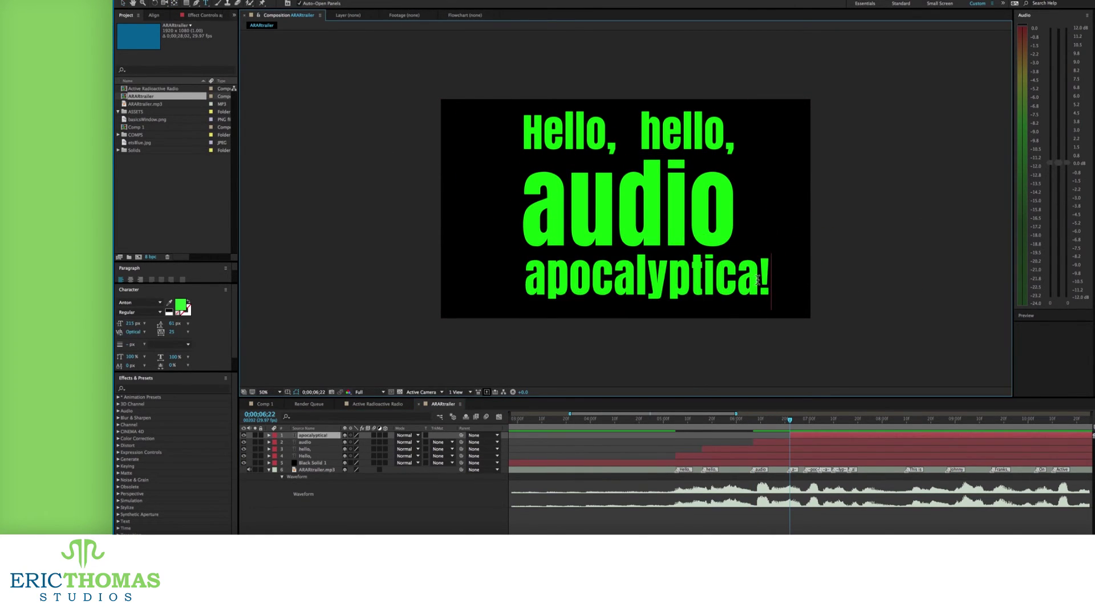
Scale and align "apocalyptica!" to match the width of "audio" above it.
click(123, 4)
drag(770, 298, 740, 294)
drag(707, 280, 700, 283)
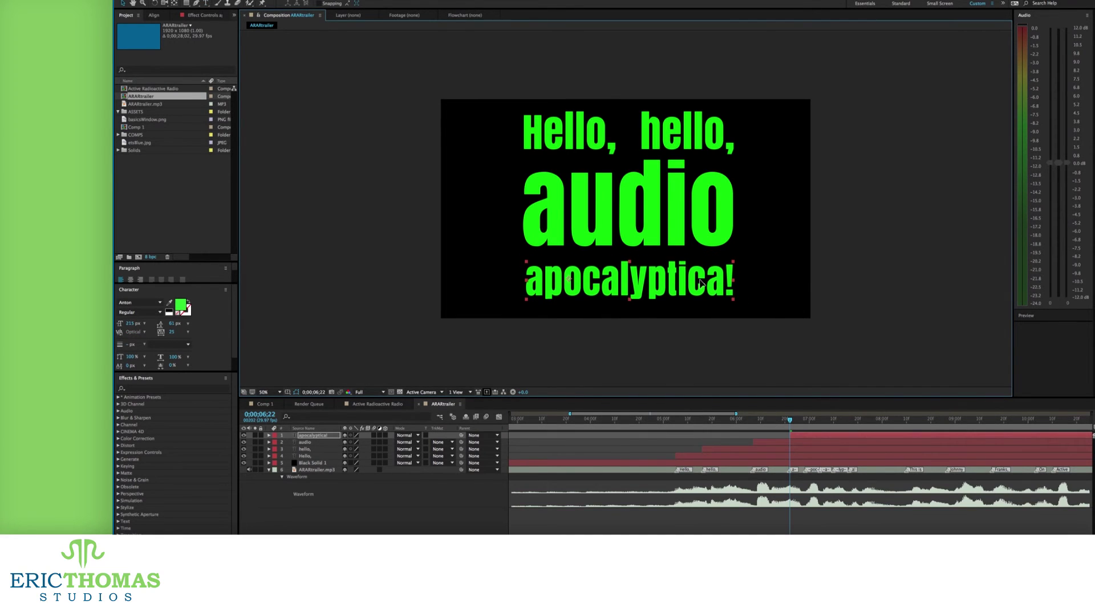
Trim the ends of all four text layers to a common point before the "This is" marker.
click(870, 421)
shift+click(853, 456)
key(alt+])
click(590, 459)
Add a Position keyframe to the first "Hello," at 0;00;05;05 and enable motion blur for its animation.
click(676, 419)
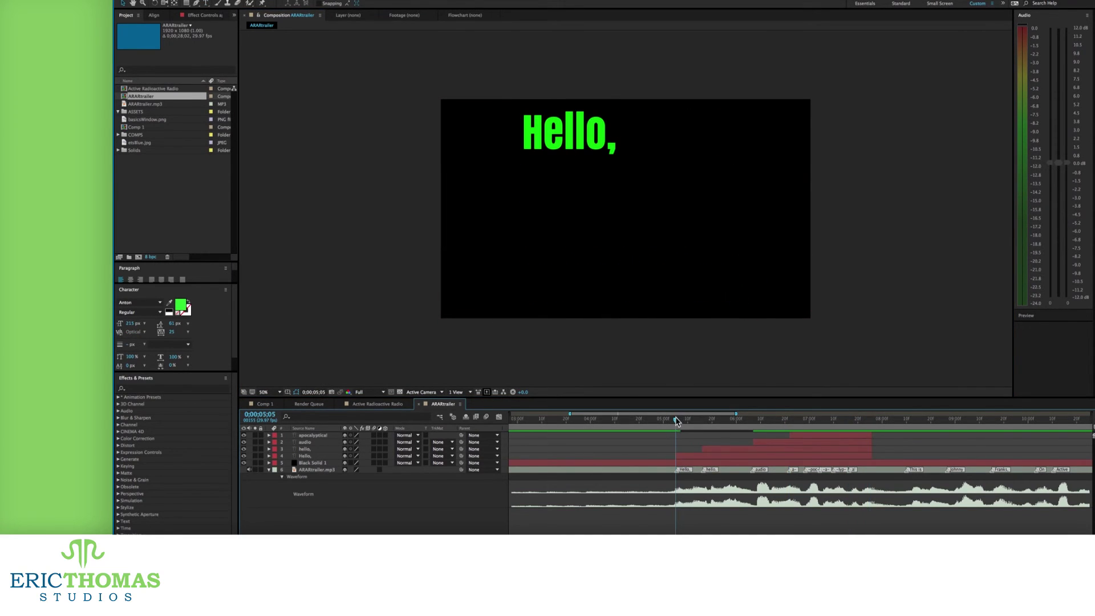
click(308, 455)
key(p)
click(486, 417)
Extend the start of each of the four text layers slightly earlier than its word's marker.
drag(676, 456, 644, 455)
drag(702, 448, 684, 449)
drag(753, 442, 741, 442)
drag(789, 435, 777, 435)
Shift the first "Hello," upward with a Position keyframe at 0;00;05;00 and move its end keyframe a few frames on.
click(319, 455)
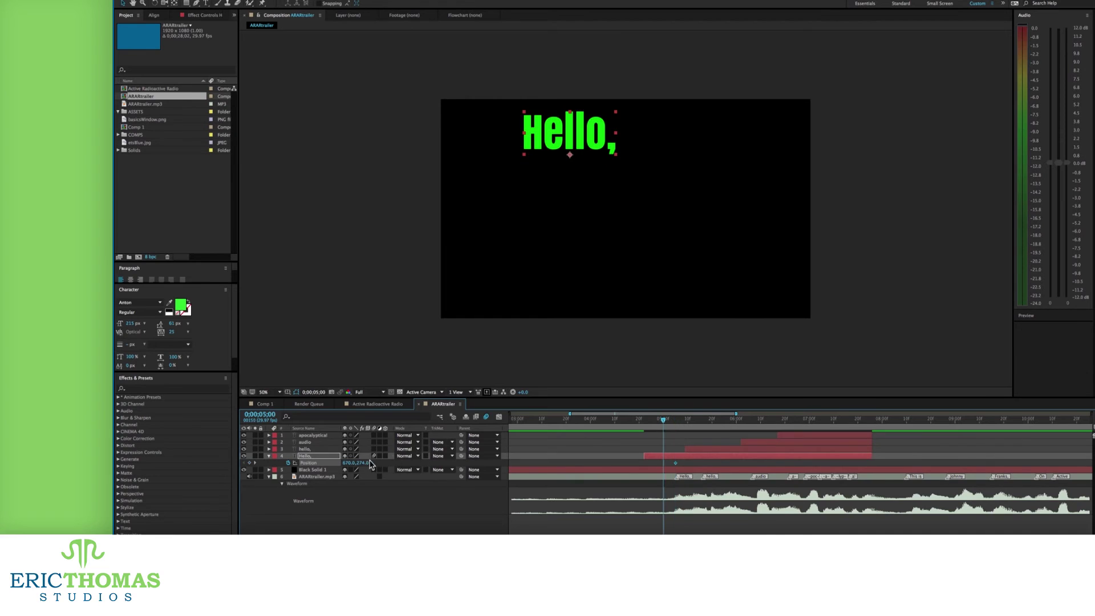
drag(363, 463, 334, 462)
click(676, 421)
drag(676, 421, 685, 421)
drag(675, 462, 683, 463)
Animate the second "hello," horizontally with Position keyframes from 671 at 0;00;05;09 to 1282 at 0;00;05;16.
click(689, 449)
click(682, 421)
key(p)
drag(683, 420, 702, 422)
key(alt+p)
drag(702, 422, 685, 422)
drag(348, 455, 190, 459)
Fade the second "hello," in from 0% at 0;00;05;09 to 100% at 0;00;05;16 and open its keyframed Scale value.
key(k)
key(alt+t)
key(j)
drag(346, 462, 289, 462)
key(alt+s)
click(356, 462)
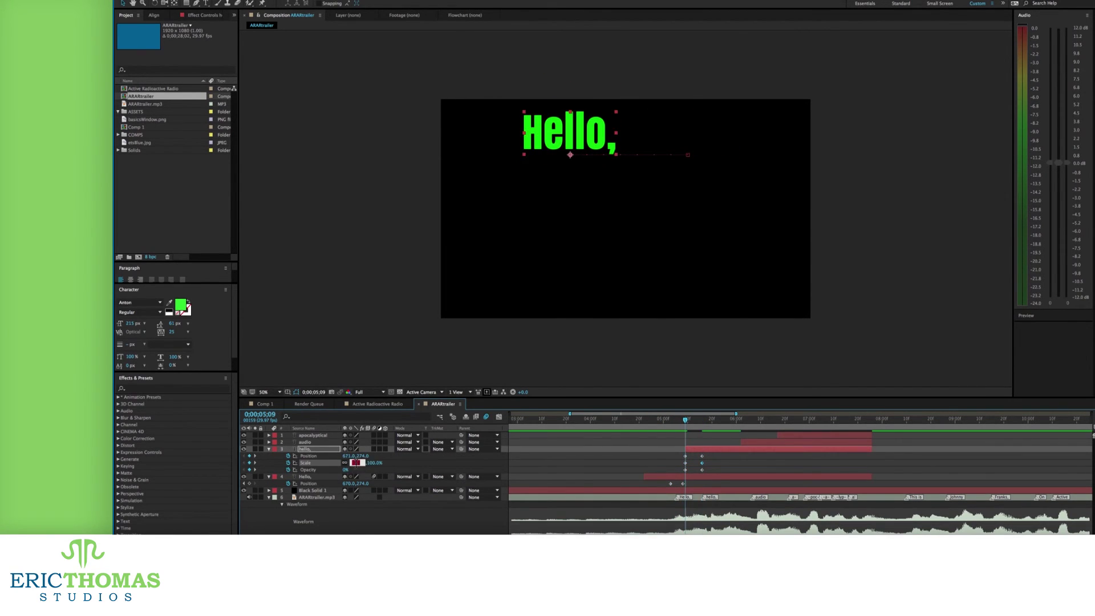
Keyframe "audio" to grow and move down from a small size at 0;00;06;02 to its full size and position.
drag(697, 422, 741, 423)
click(745, 443)
key(p)
key(shift+s)
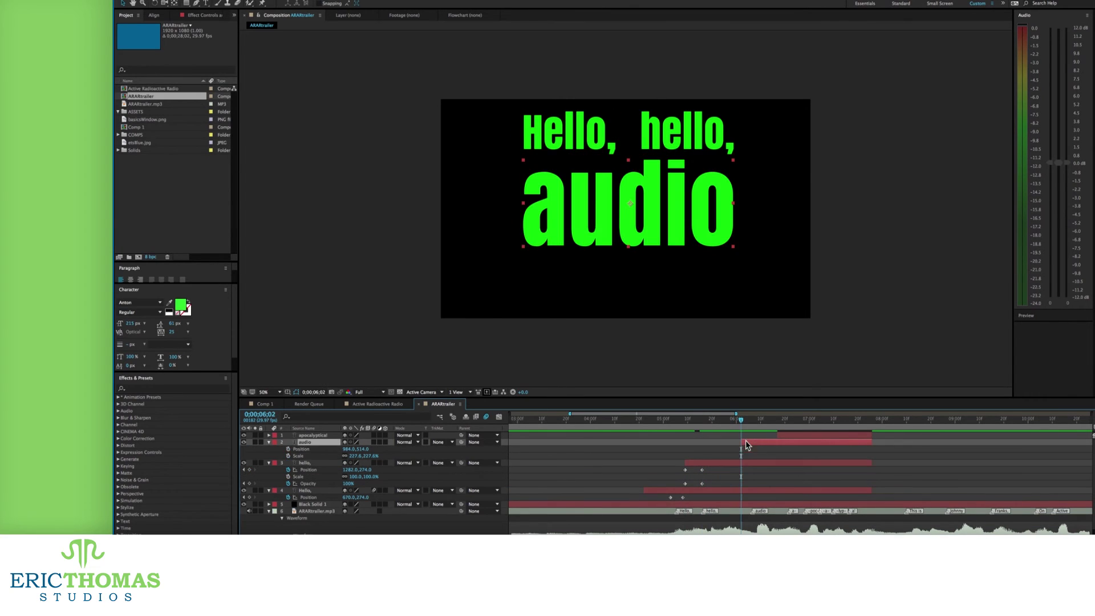
key(j)
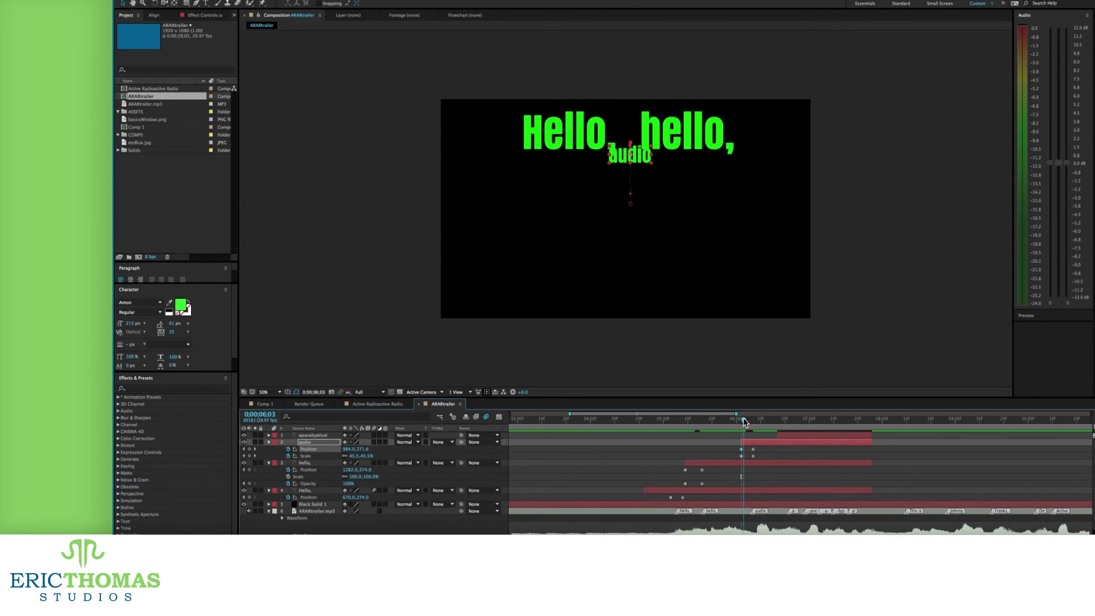
Trim the start of the "apocalyptica!" layer to 0;00;06;22, collapse the other text layers, and expand its properties.
drag(744, 422, 790, 422)
click(790, 435)
key(alt+[)
click(268, 442)
click(268, 449)
click(268, 456)
click(269, 435)
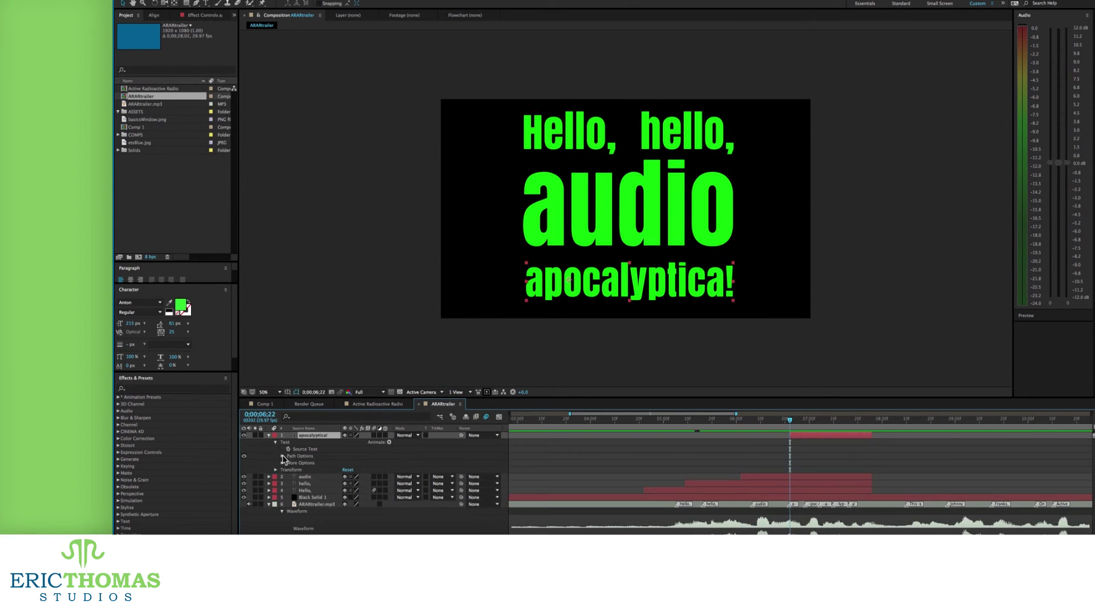
Add a text animator with Position and Scale to the "apocalyptica!" layer and expose its range selector.
click(389, 442)
click(411, 416)
click(389, 469)
mouse_move(406, 474)
click(456, 426)
click(288, 462)
click(296, 476)
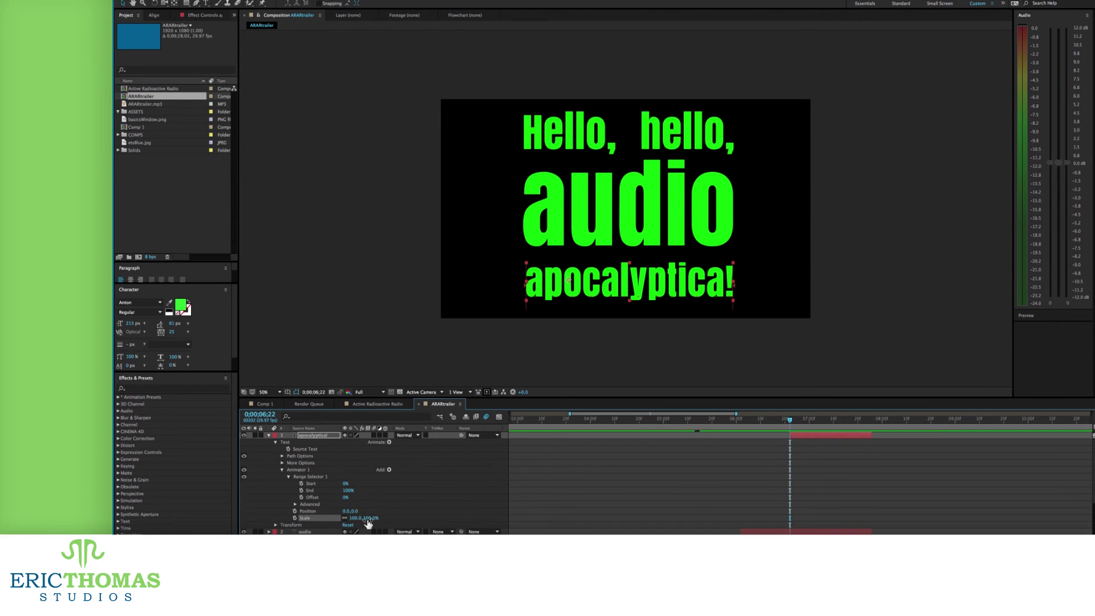
Set the animator's Position to 0, -284 and Scale to 0%, and keyframe the range Start a few frames before 0;00;06;22.
drag(355, 511, 306, 518)
click(301, 483)
scroll(319, 485, down, 3)
scroll(791, 457, up, 3)
drag(790, 483, 783, 483)
scroll(347, 479, down, 1)
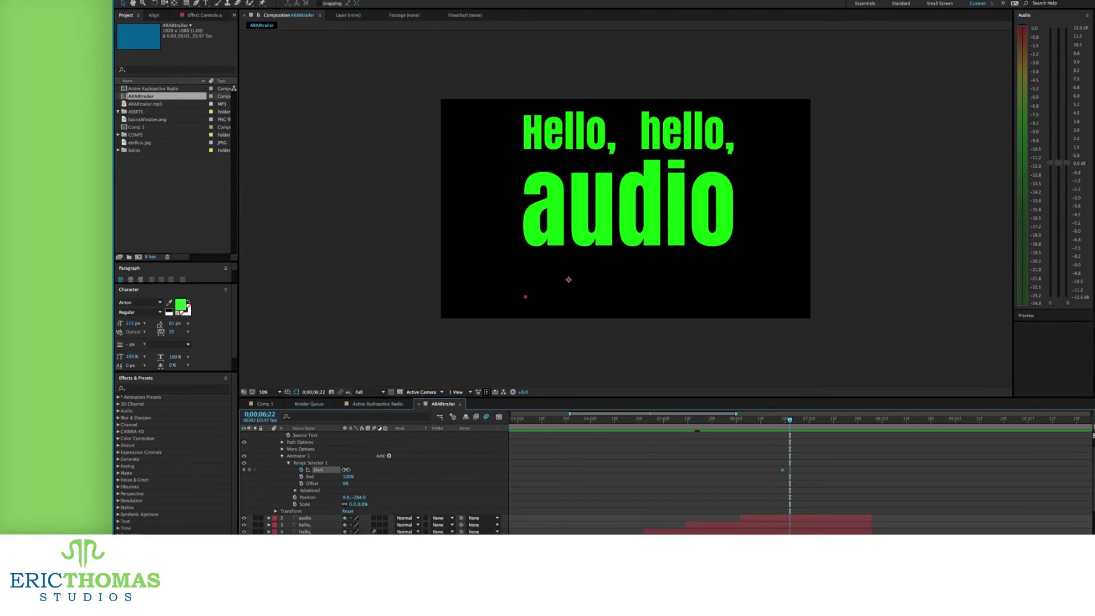
Keyframe the range Start at 0;00;06;22 and 0;00;06;28 to reveal the letters "apoc".
scroll(348, 470, down, 3)
drag(346, 469, 348, 470)
key(Page_Down)
key(Page_Down)
key(Page_Down)
key(Page_Down)
key(Page_Down)
key(Page_Down)
scroll(348, 470, up, 3)
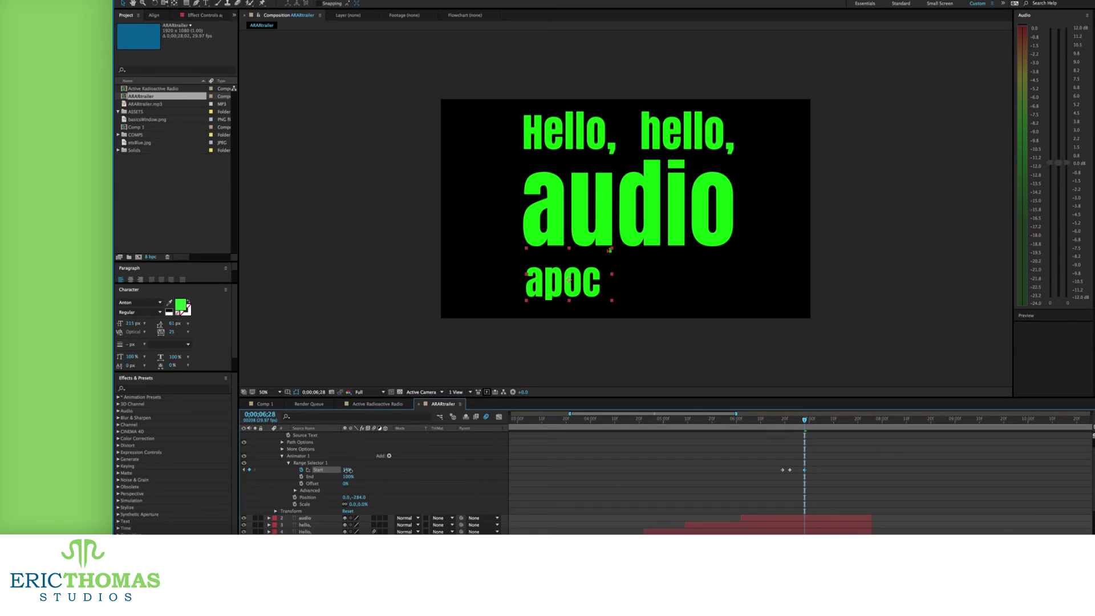
Keyframe the "apocalyptica!" range Start at the following syllable markers up to 0;00;07;10, revealing more letters after "apoc", and preview the animation.
scroll(784, 442, down, 3)
click(819, 420)
scroll(618, 455, up, 3)
scroll(844, 464, down, 3)
drag(350, 465, 347, 438)
click(828, 420)
key(equal)
key(equal)
key(minus)
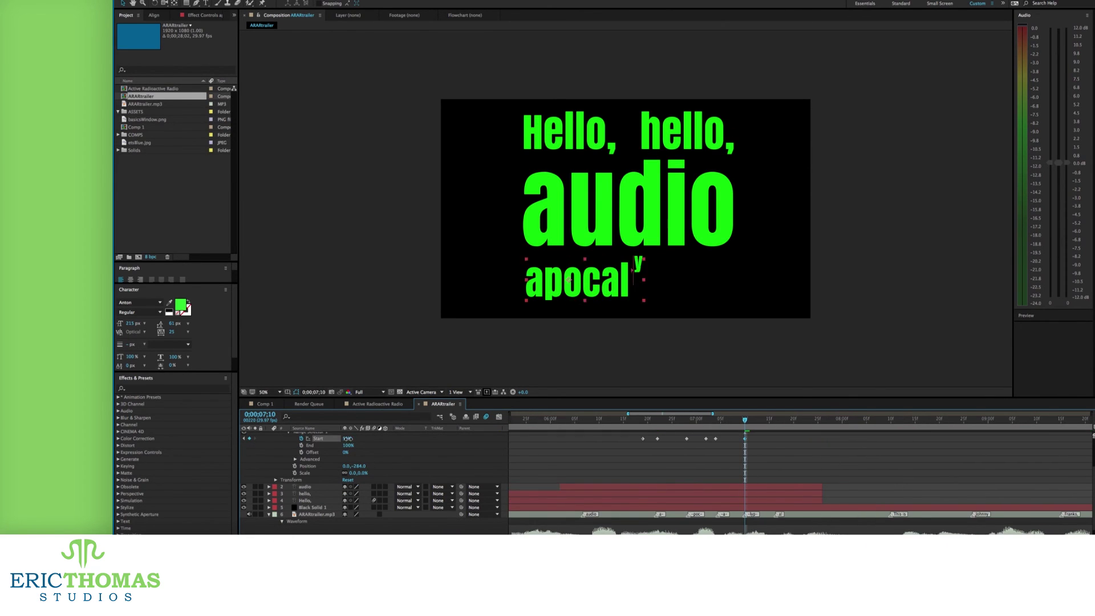
key(space)
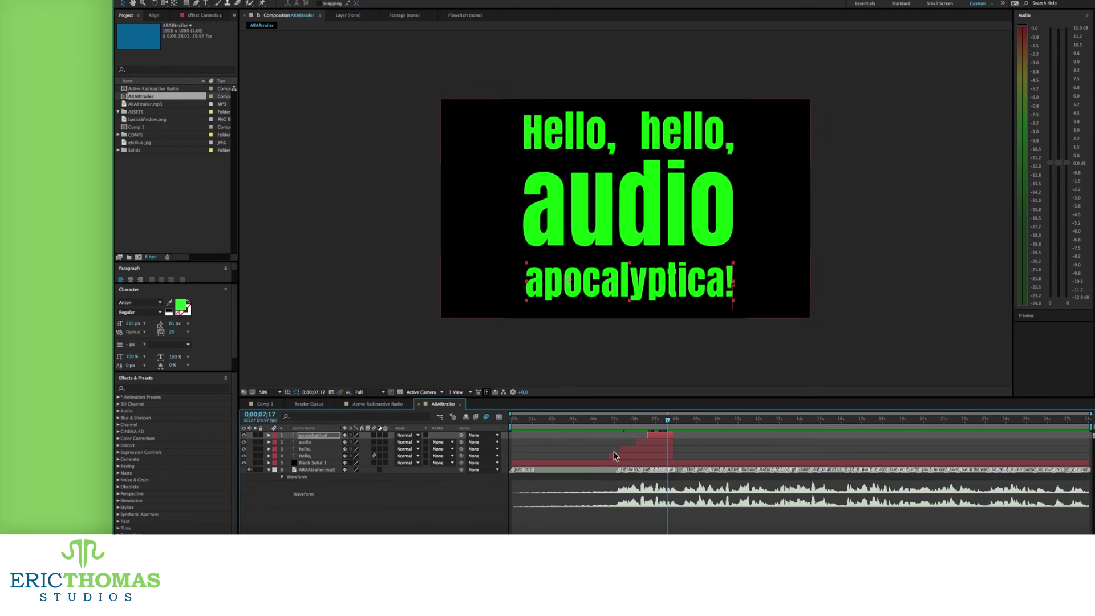